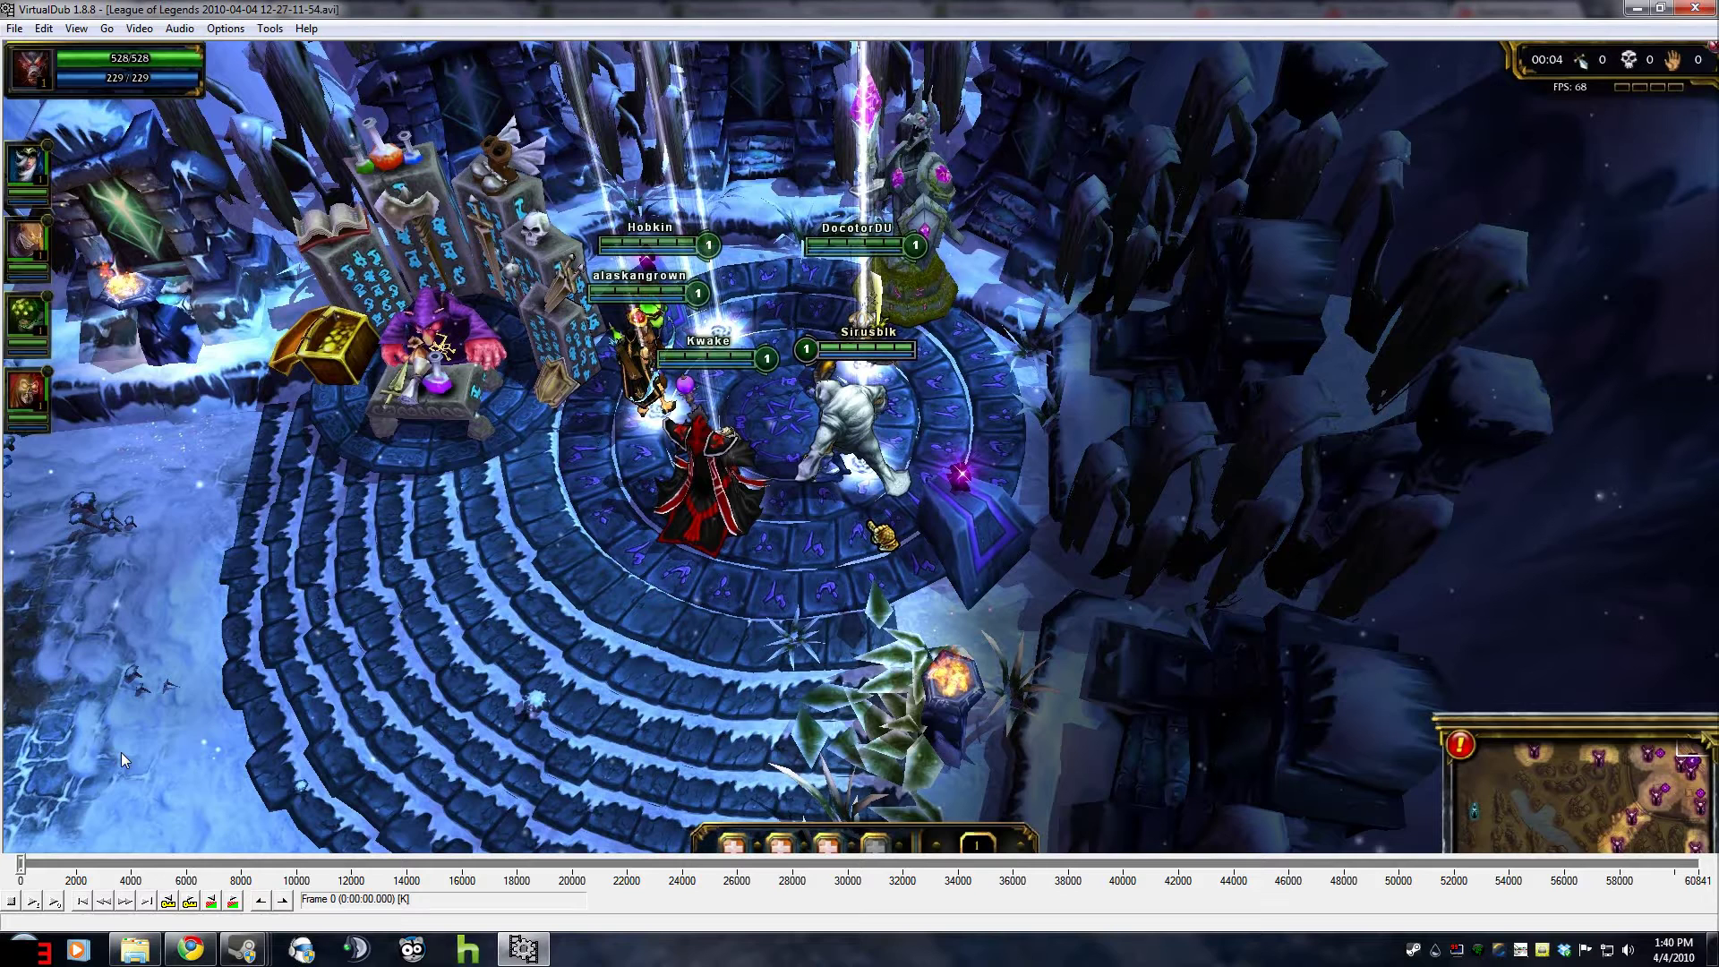
Open the video-file picker and select the League of Legends 12-27-11-54 clip in Movies
{"action": "mouse_move", "coordinate": [543, 958]}
{"action": "left_click", "coordinate": [15, 29]}
{"action": "left_click", "coordinate": [27, 49]}
{"action": "left_click_drag", "start_coordinate": [583, 172], "coordinate": [678, 548]}
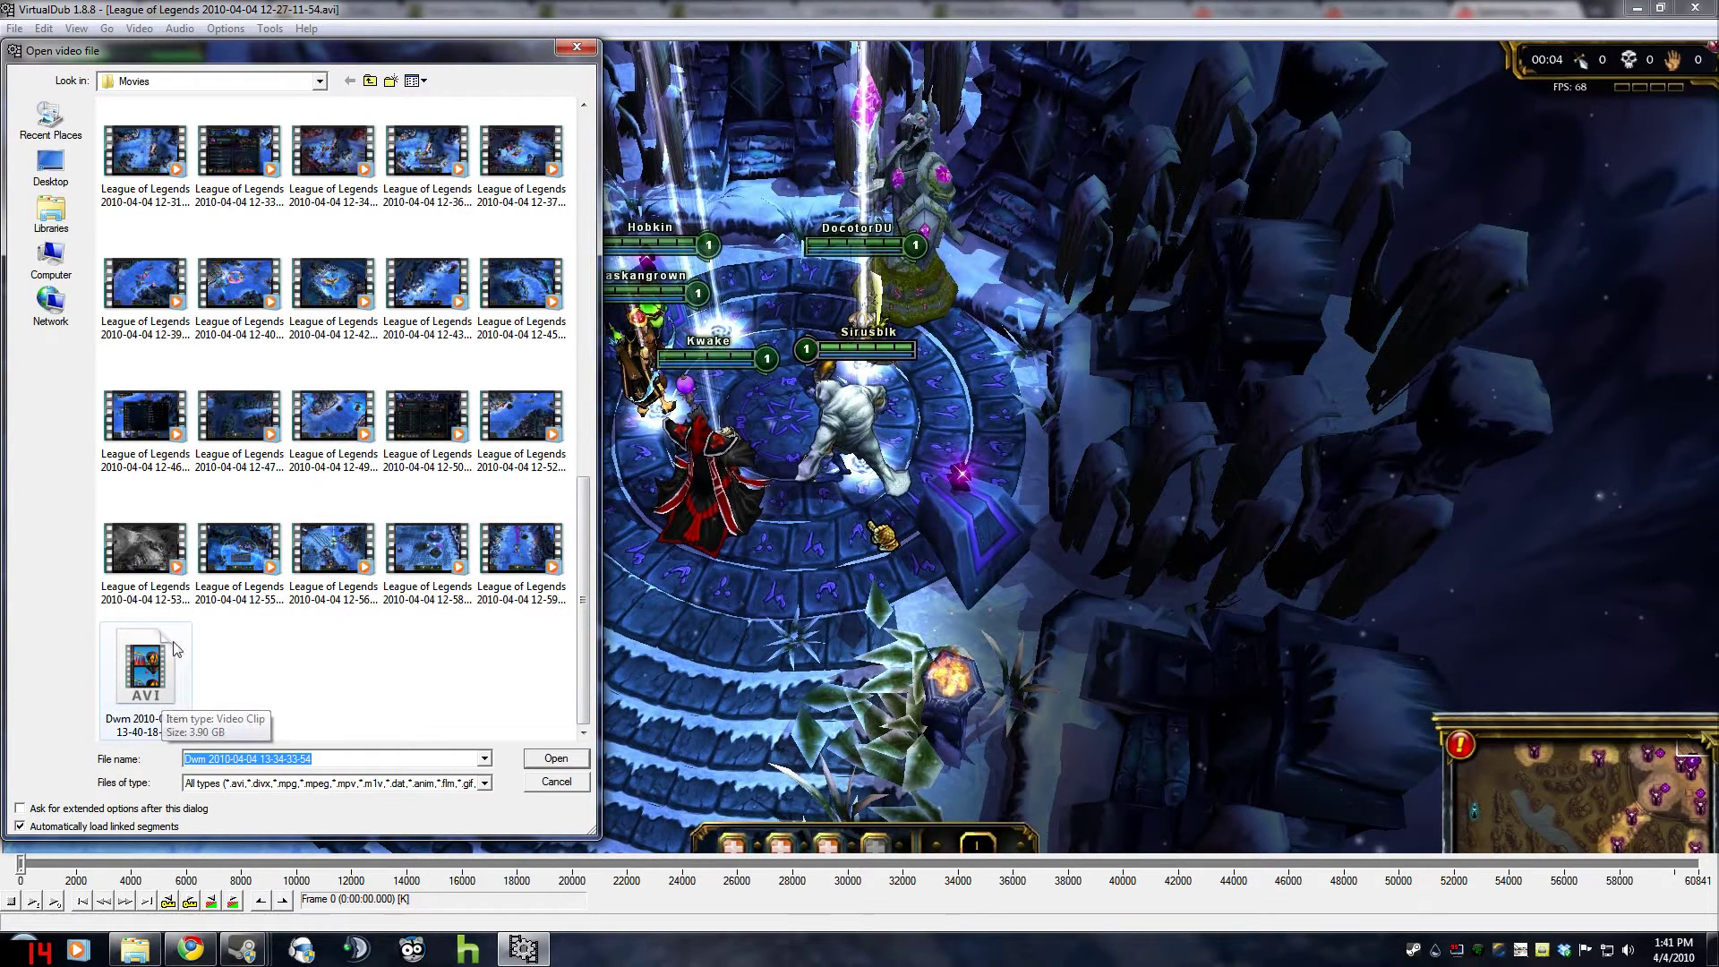
{"action": "left_click_drag", "start_coordinate": [583, 655], "coordinate": [617, 573]}
{"action": "left_click", "coordinate": [329, 259]}
Cancel the Open picker, start Append AVI segment, and pick the 12-28-34-44 clip
{"action": "left_click", "coordinate": [560, 786]}
{"action": "left_click", "coordinate": [14, 28]}
{"action": "left_click", "coordinate": [71, 88]}
{"action": "left_click_drag", "start_coordinate": [583, 240], "coordinate": [621, 526]}
{"action": "left_click", "coordinate": [339, 259]}
Try the 12-43-32-98 and 12-42-01-02 clips, then cancel without appending
{"action": "mouse_move", "coordinate": [594, 612]}
{"action": "left_mouse_down"}
{"action": "mouse_move", "coordinate": [596, 651]}
{"action": "mouse_move", "coordinate": [608, 637]}
{"action": "left_mouse_up"}
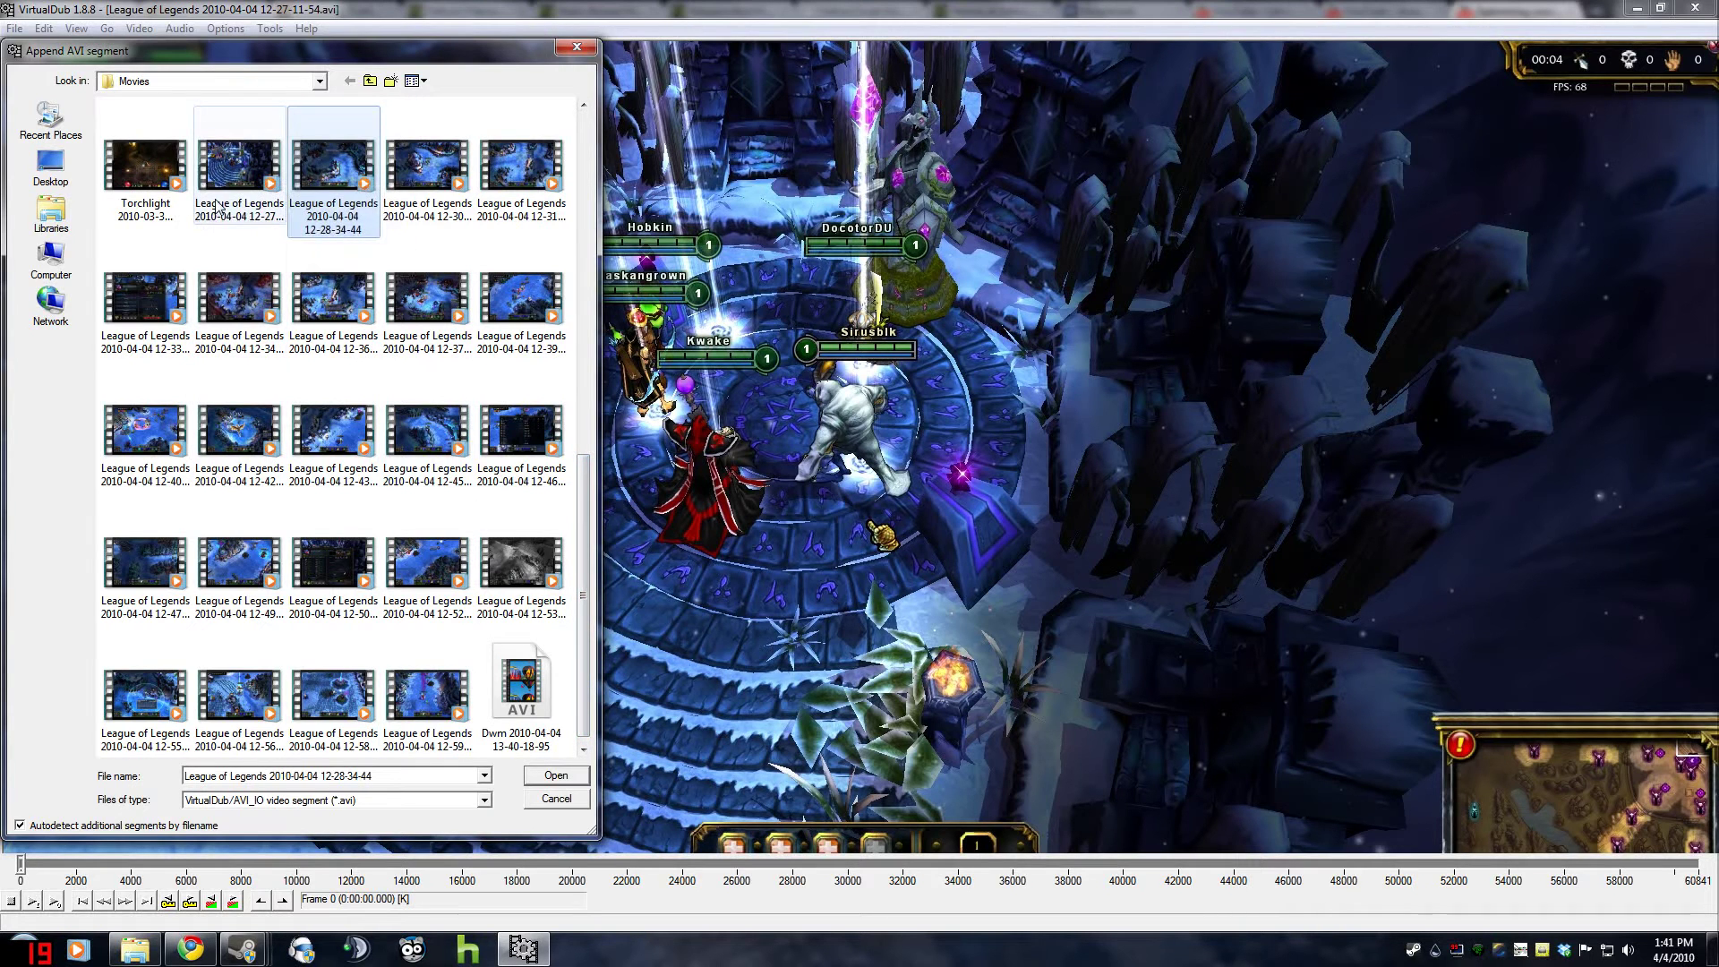
{"action": "left_click", "coordinate": [320, 414]}
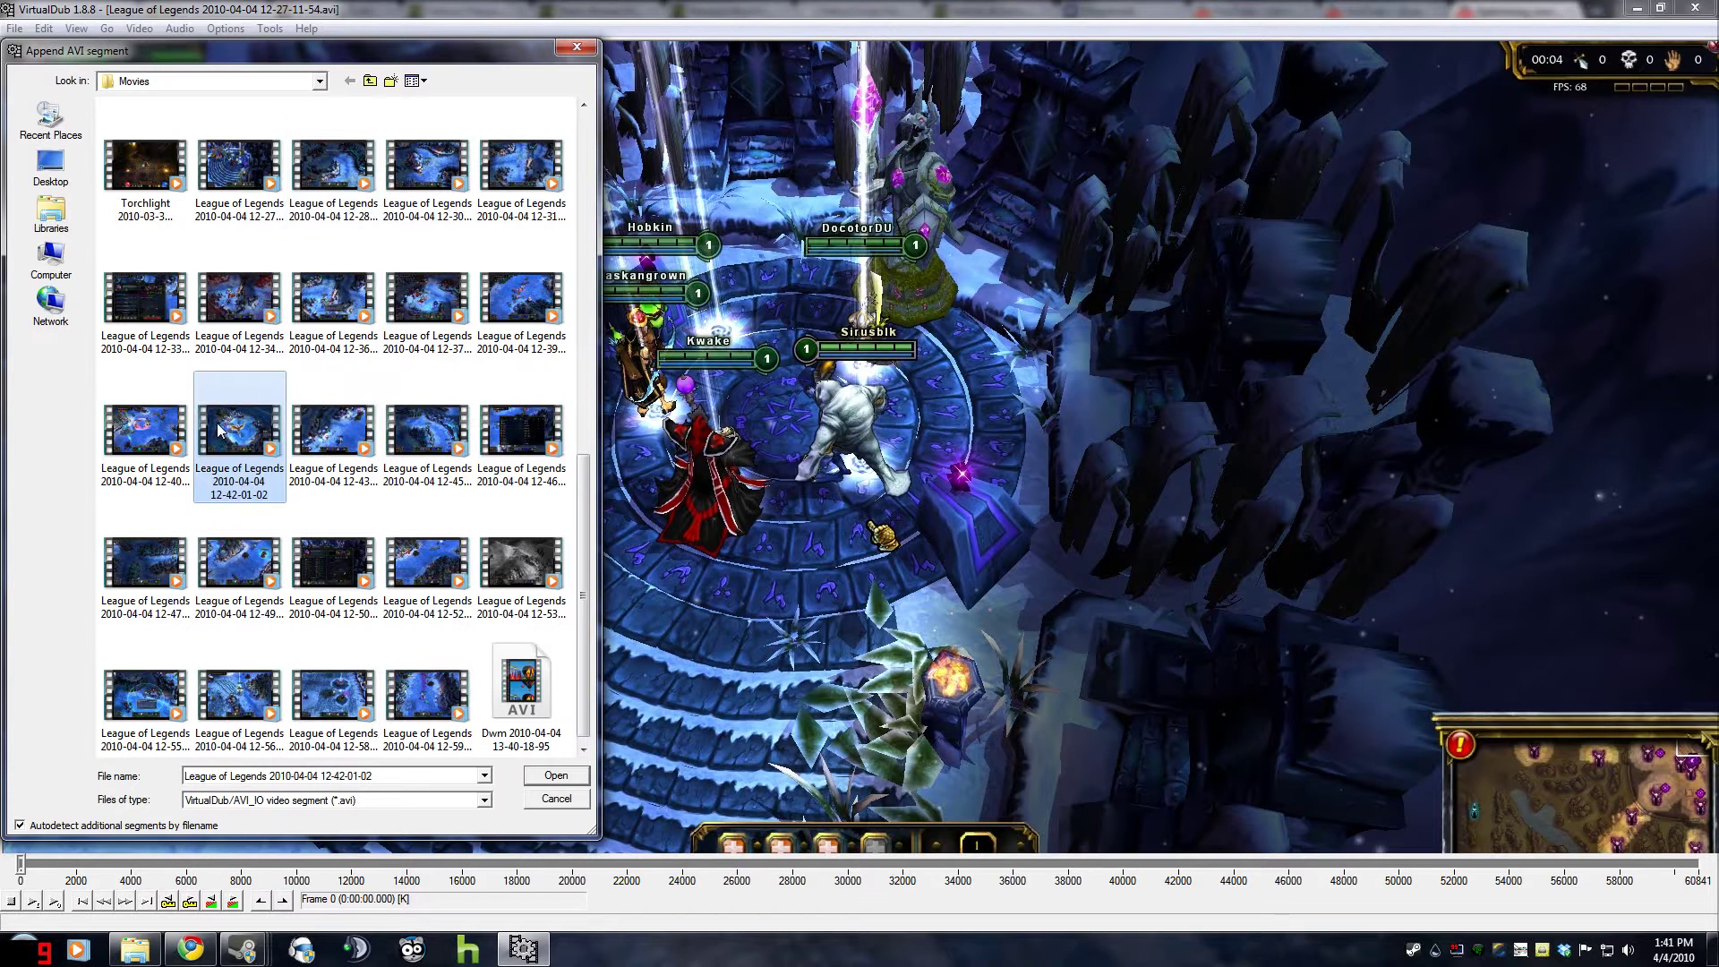
{"action": "left_click", "coordinate": [221, 423]}
{"action": "left_click", "coordinate": [564, 803]}
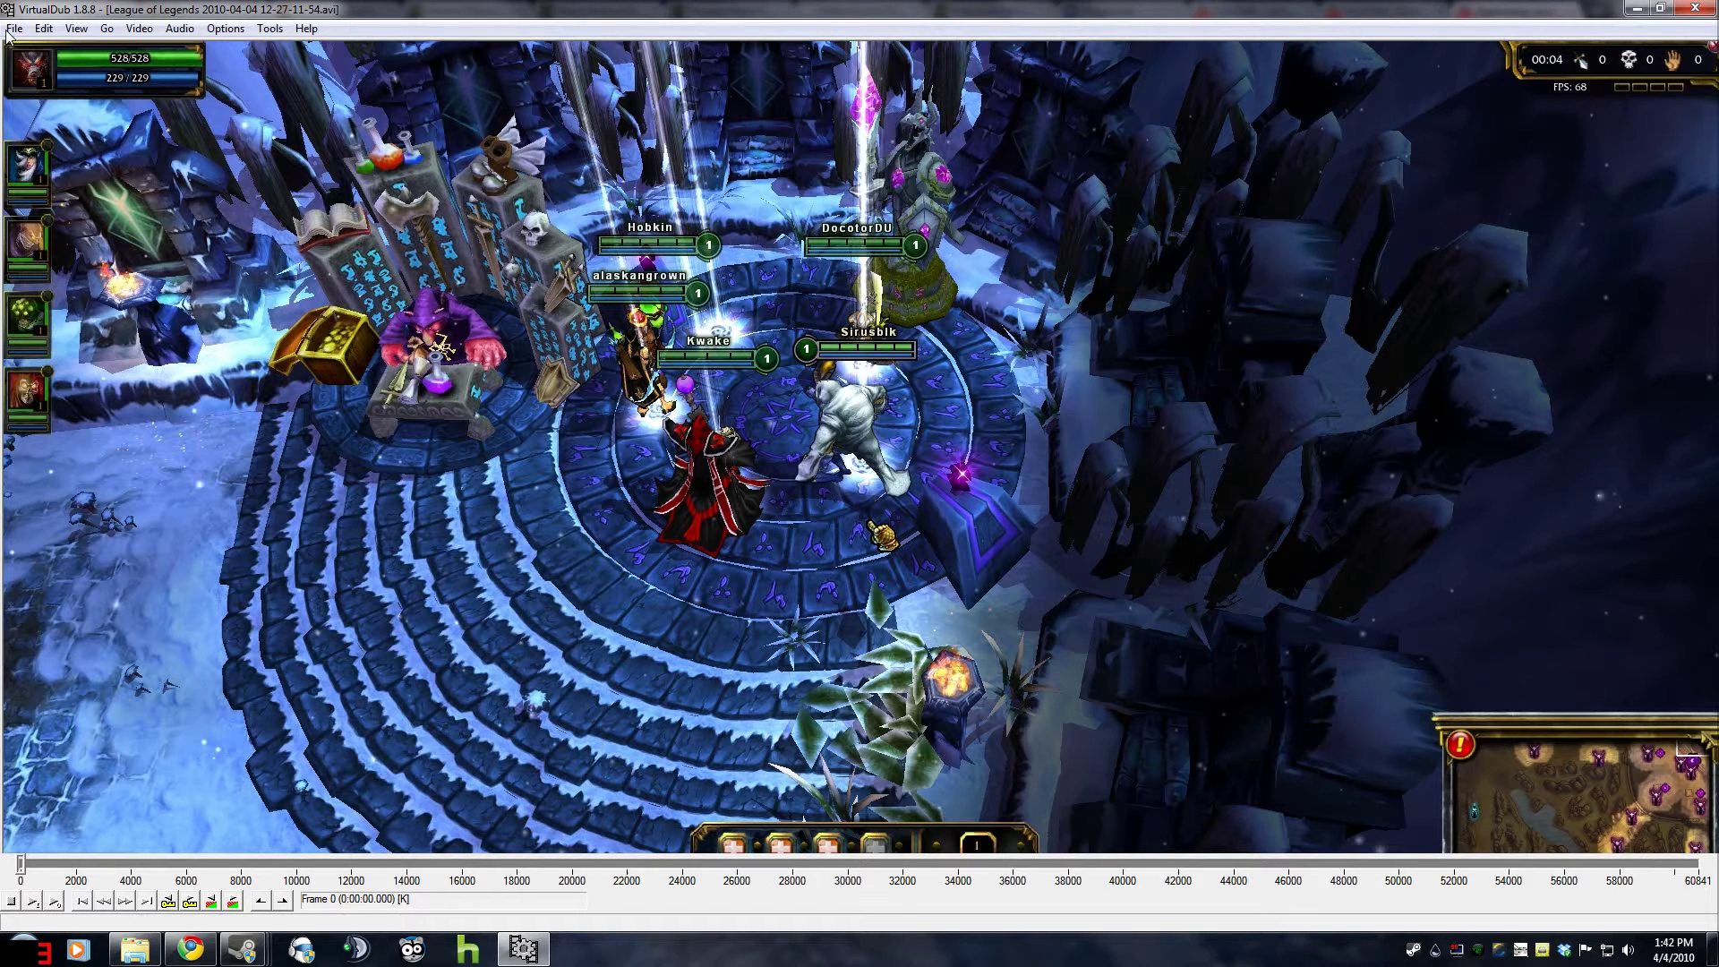
{"action": "left_click", "coordinate": [16, 28]}
{"action": "left_click", "coordinate": [24, 28]}
{"action": "left_click", "coordinate": [24, 28]}
{"action": "left_click", "coordinate": [24, 28]}
{"action": "left_click", "coordinate": [24, 28]}
{"action": "left_click", "coordinate": [41, 64]}
{"action": "left_click_drag", "start_coordinate": [583, 259], "coordinate": [631, 739]}
{"action": "left_click_drag", "start_coordinate": [593, 837], "coordinate": [596, 851]}
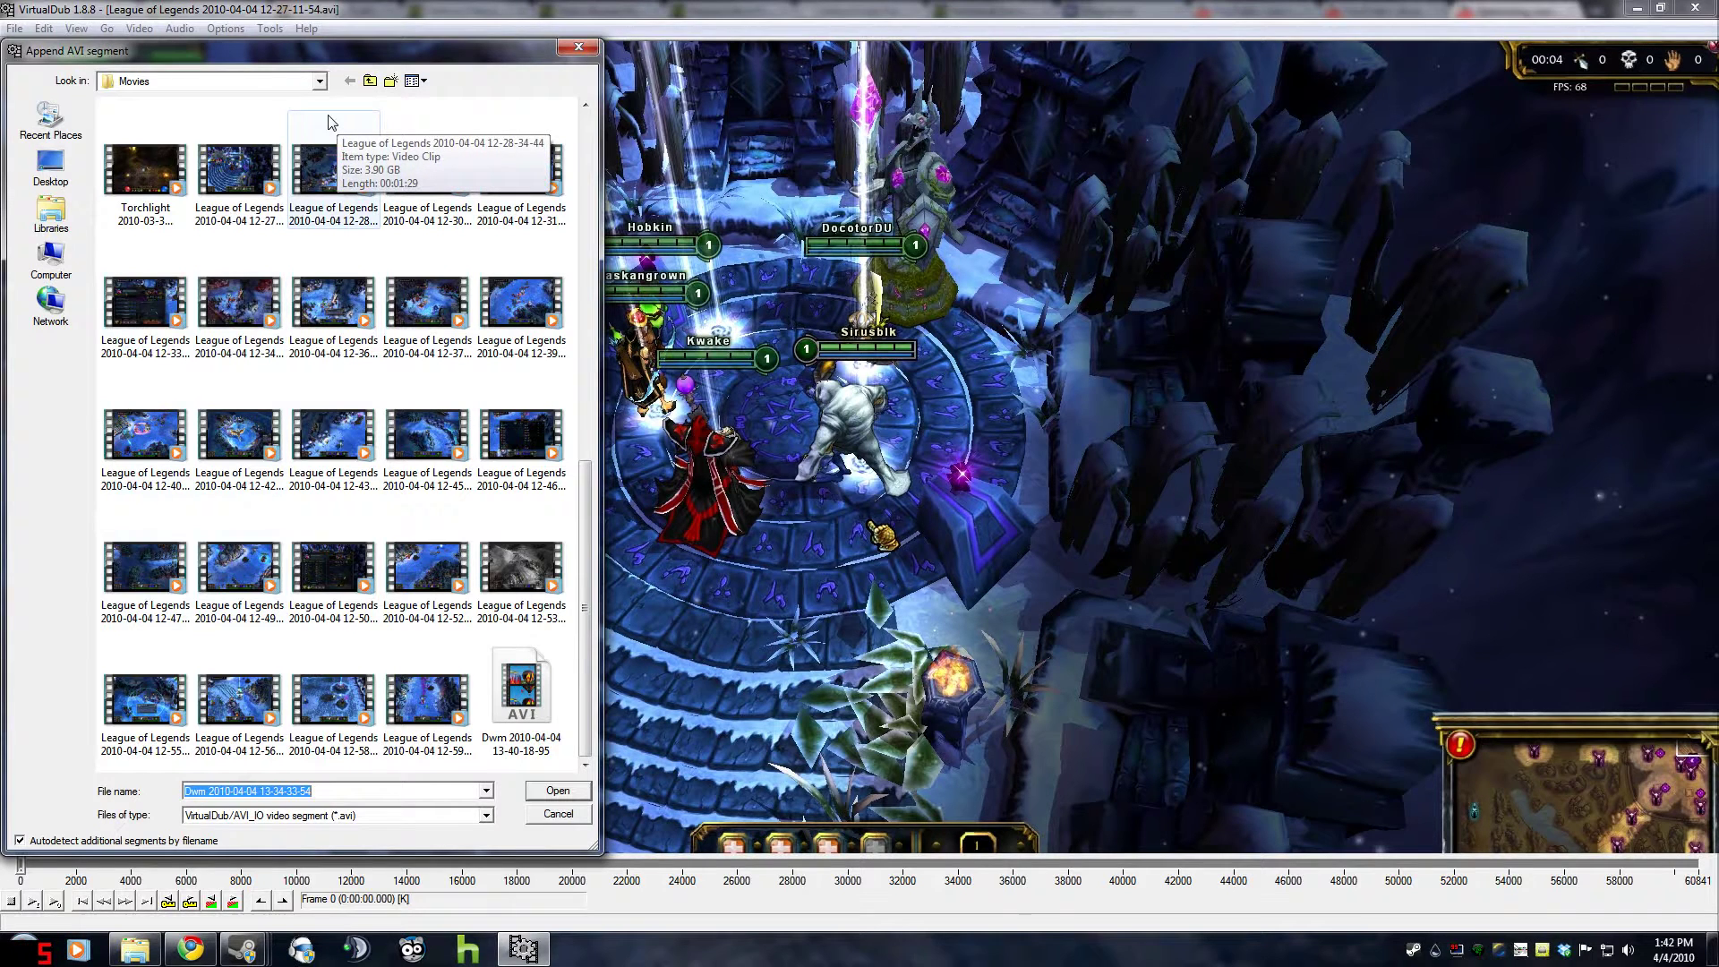
{"action": "left_click", "coordinate": [574, 816]}
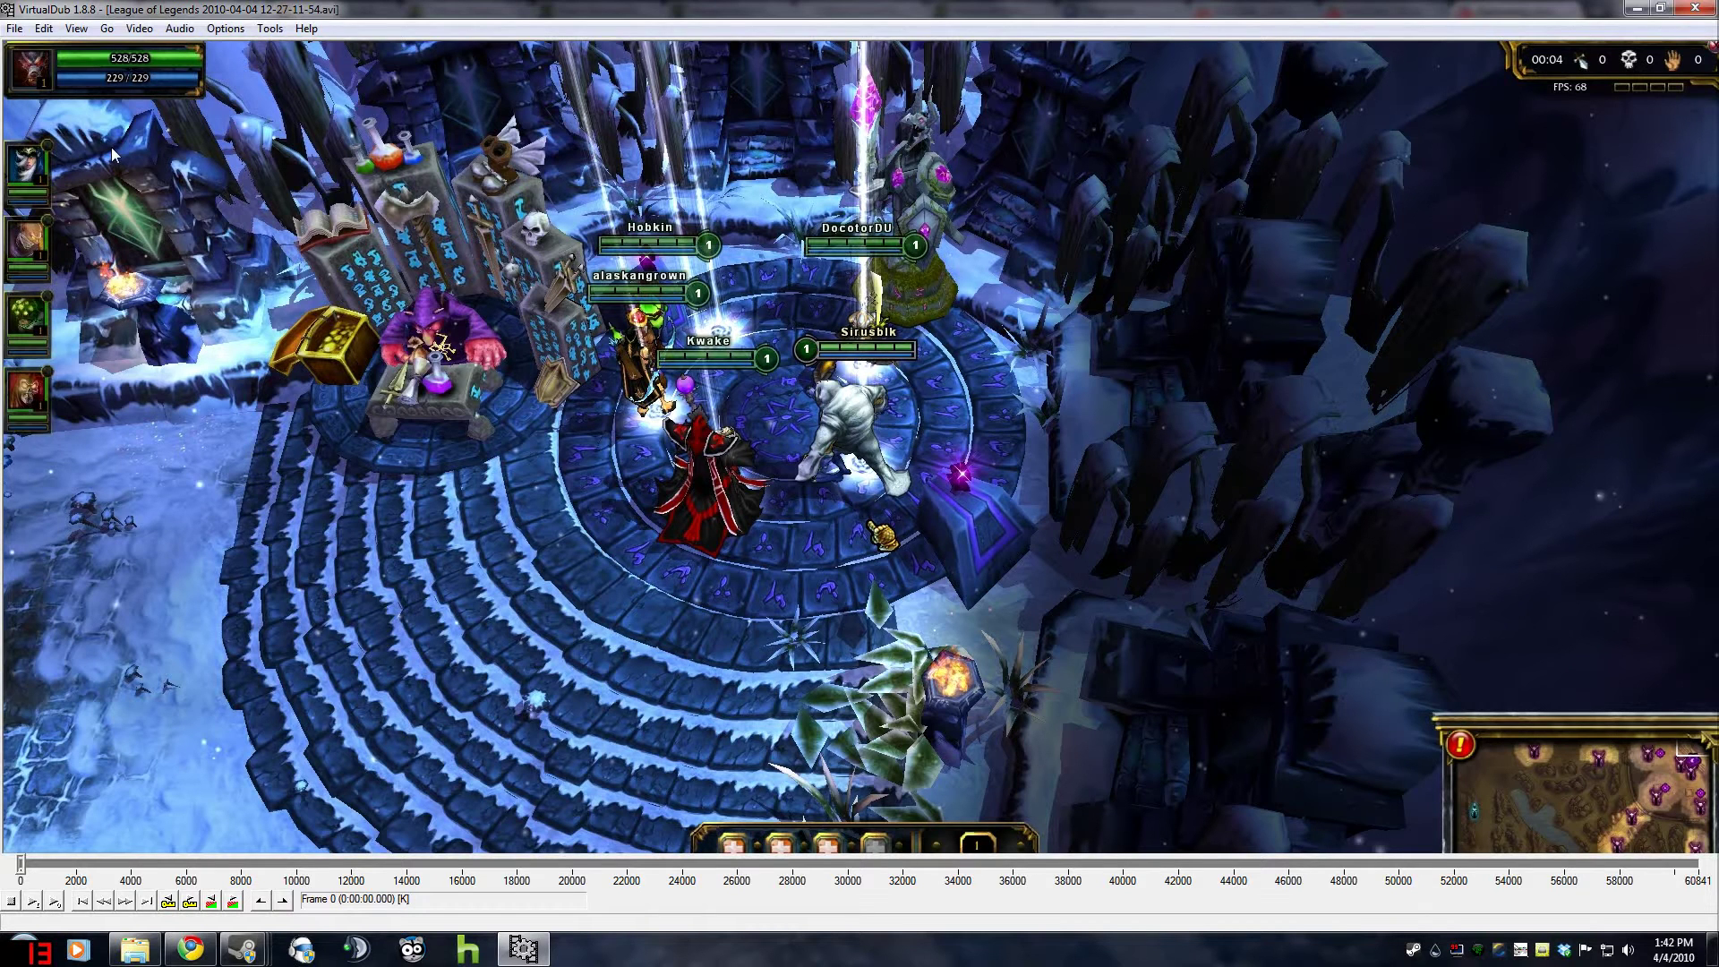
{"action": "left_click", "coordinate": [15, 29]}
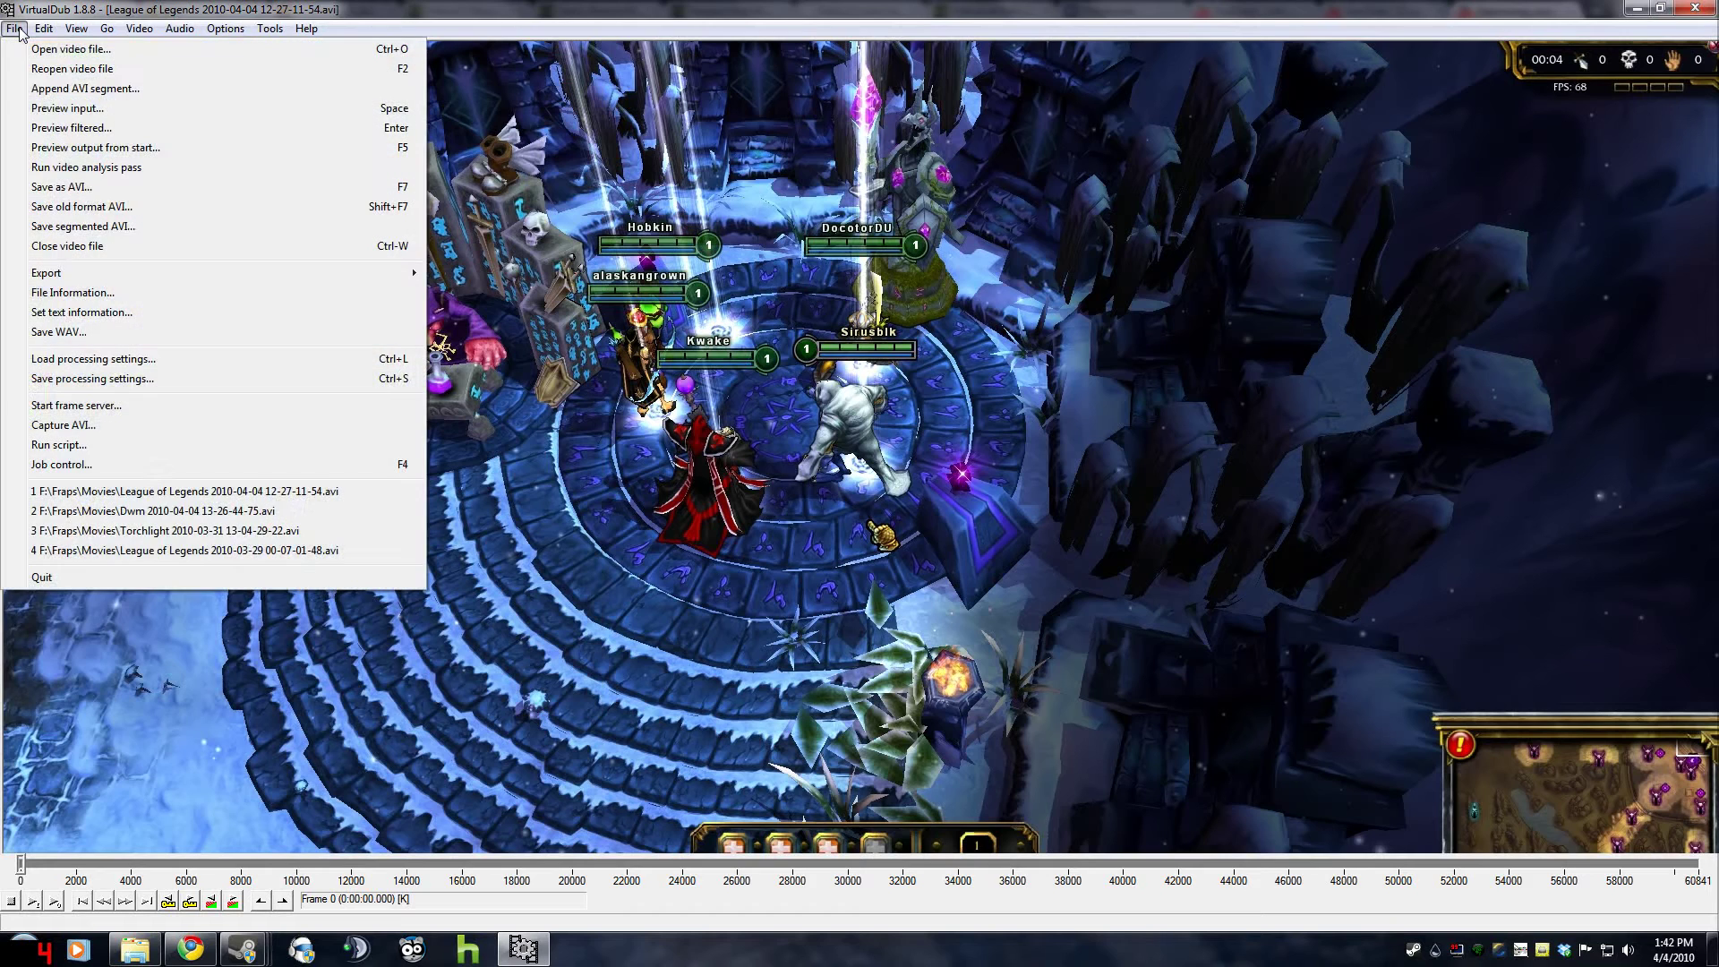
{"action": "left_click", "coordinate": [18, 30]}
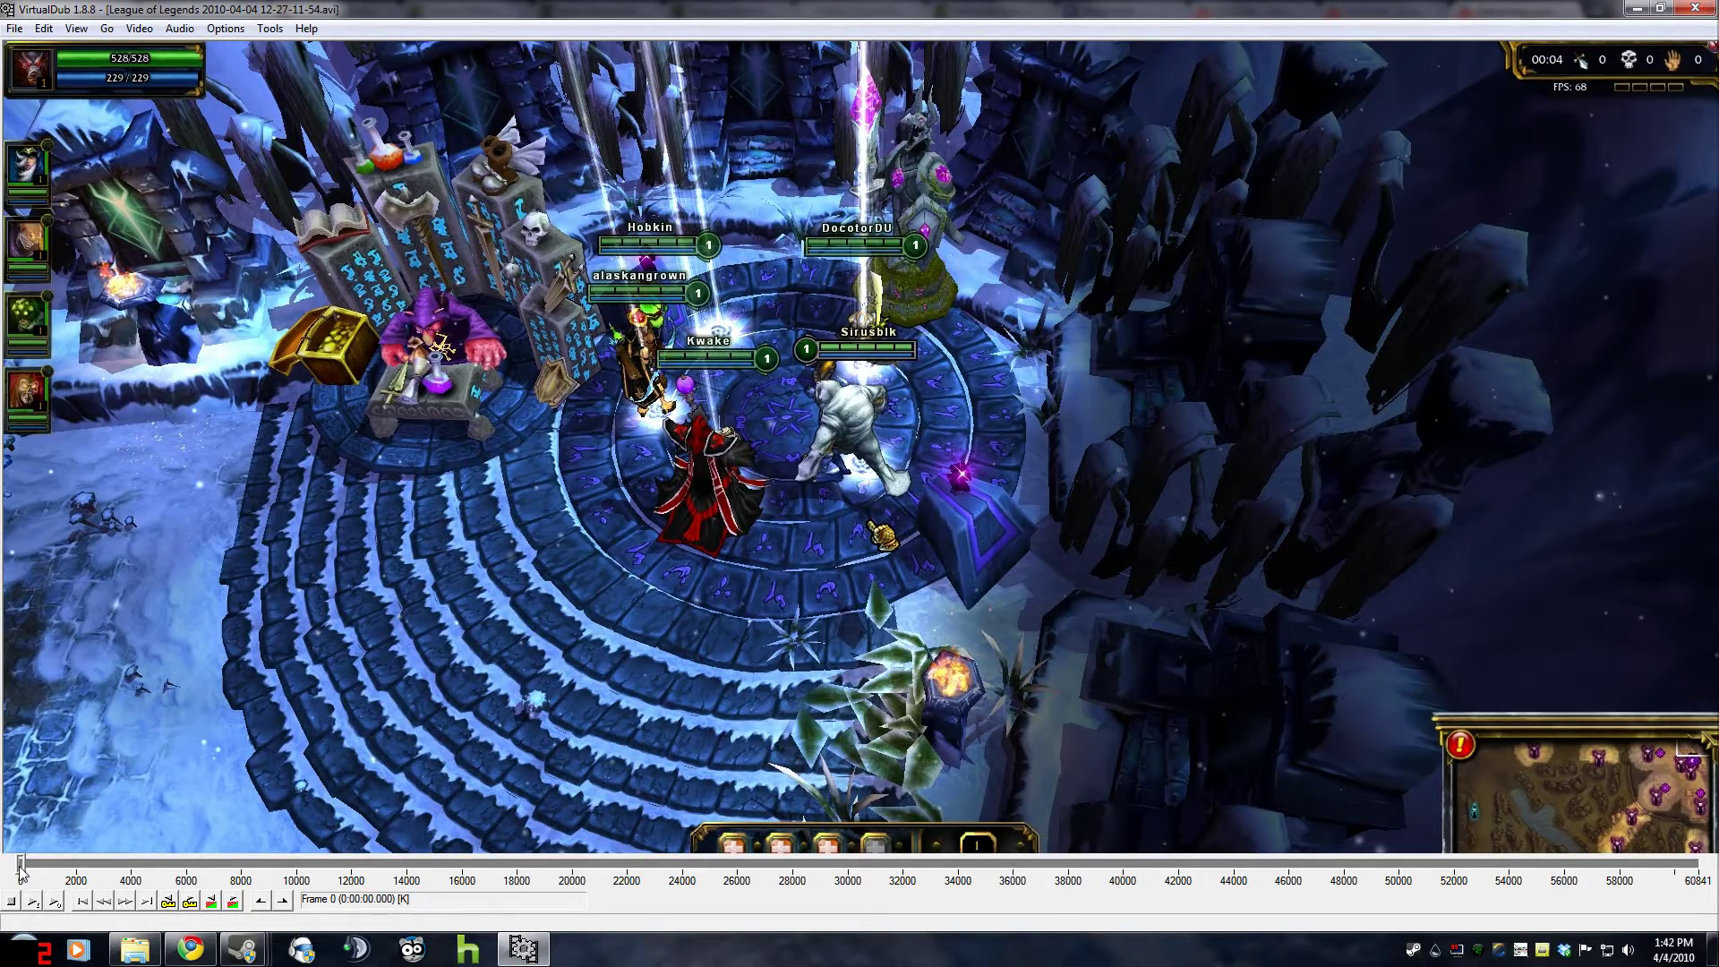
{"action": "mouse_move", "coordinate": [19, 864]}
{"action": "left_mouse_down"}
{"action": "mouse_move", "coordinate": [190, 889]}
{"action": "mouse_move", "coordinate": [1698, 865]}
{"action": "mouse_move", "coordinate": [18, 860]}
{"action": "left_mouse_up"}
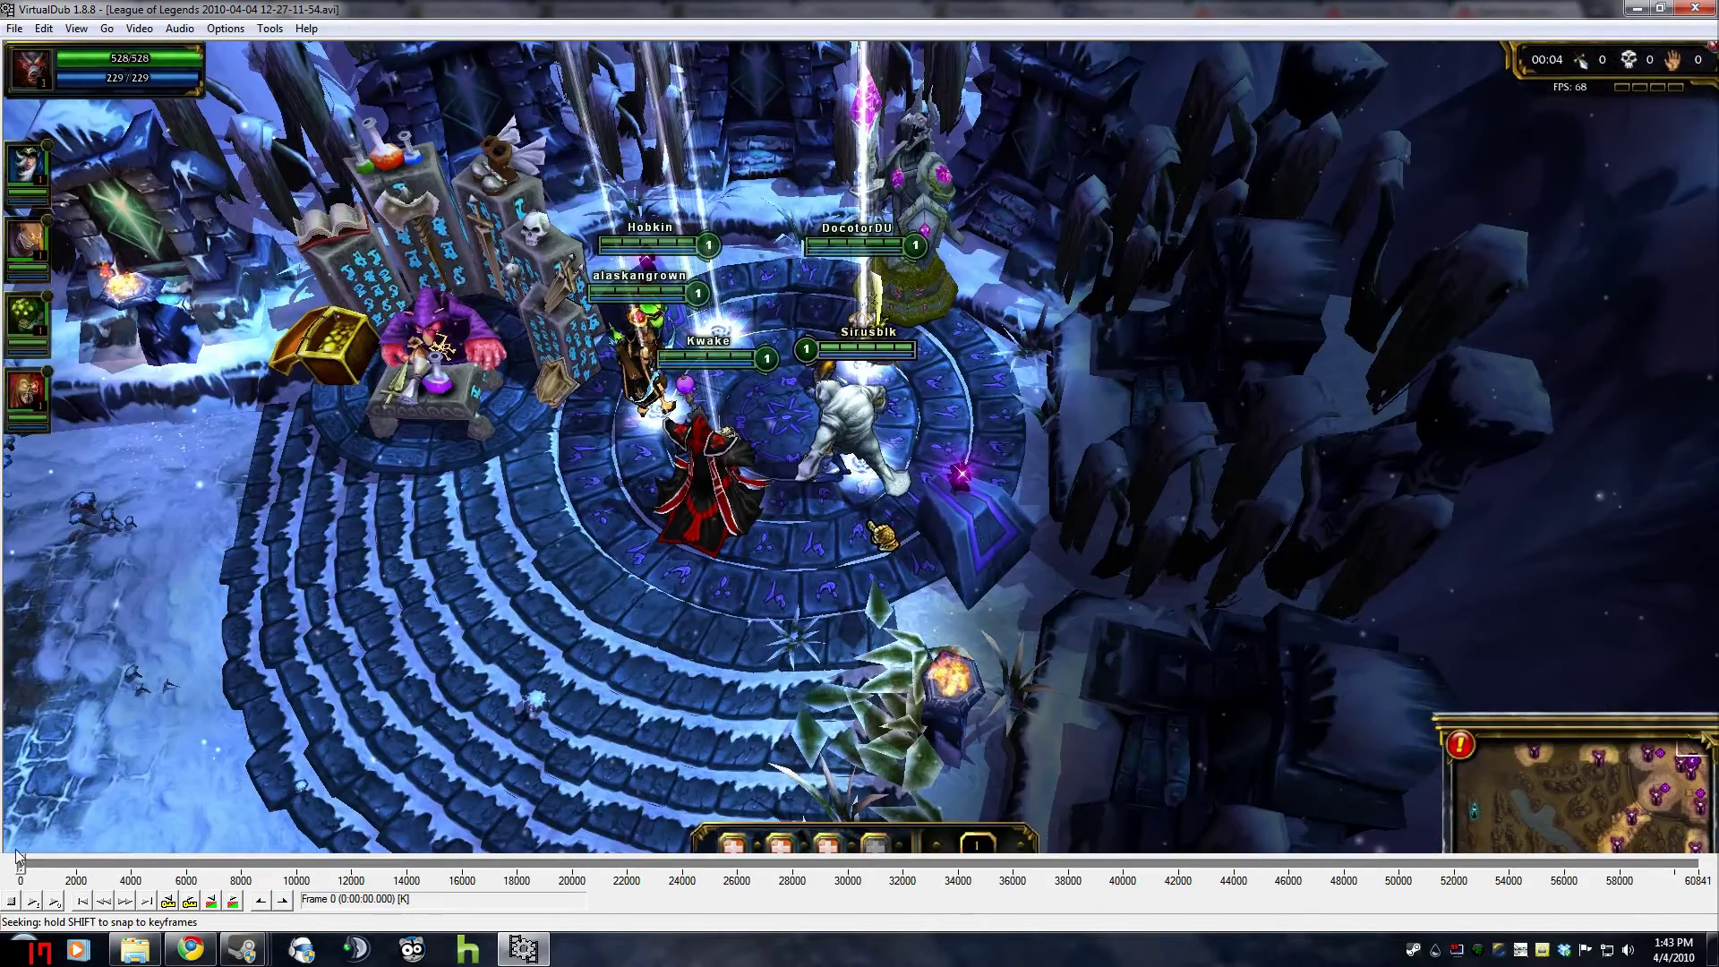
Select Xvid MPEG-4 Codec as video compression, check its configuration, and confirm with OK
{"action": "left_click", "coordinate": [141, 28]}
{"action": "left_click", "coordinate": [179, 108]}
{"action": "scroll", "coordinate": [247, 216], "scroll_direction": "down", "scroll_amount": 1}
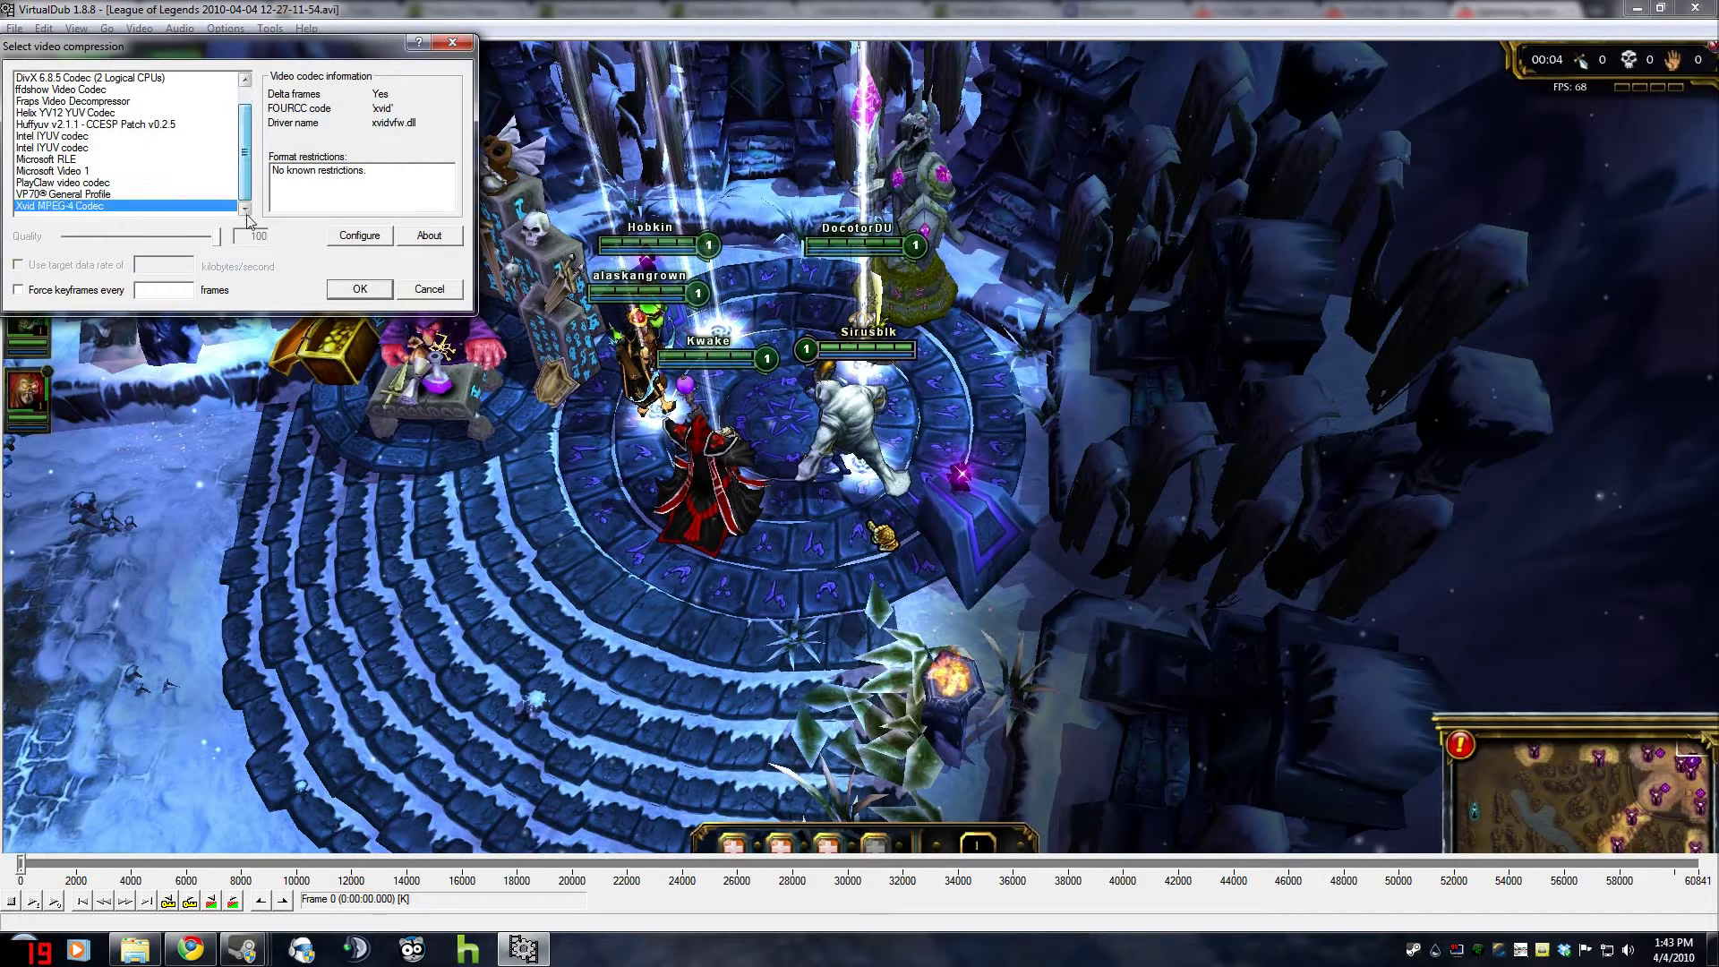
{"action": "left_click", "coordinate": [342, 238]}
{"action": "left_click", "coordinate": [259, 438]}
{"action": "left_click", "coordinate": [359, 289]}
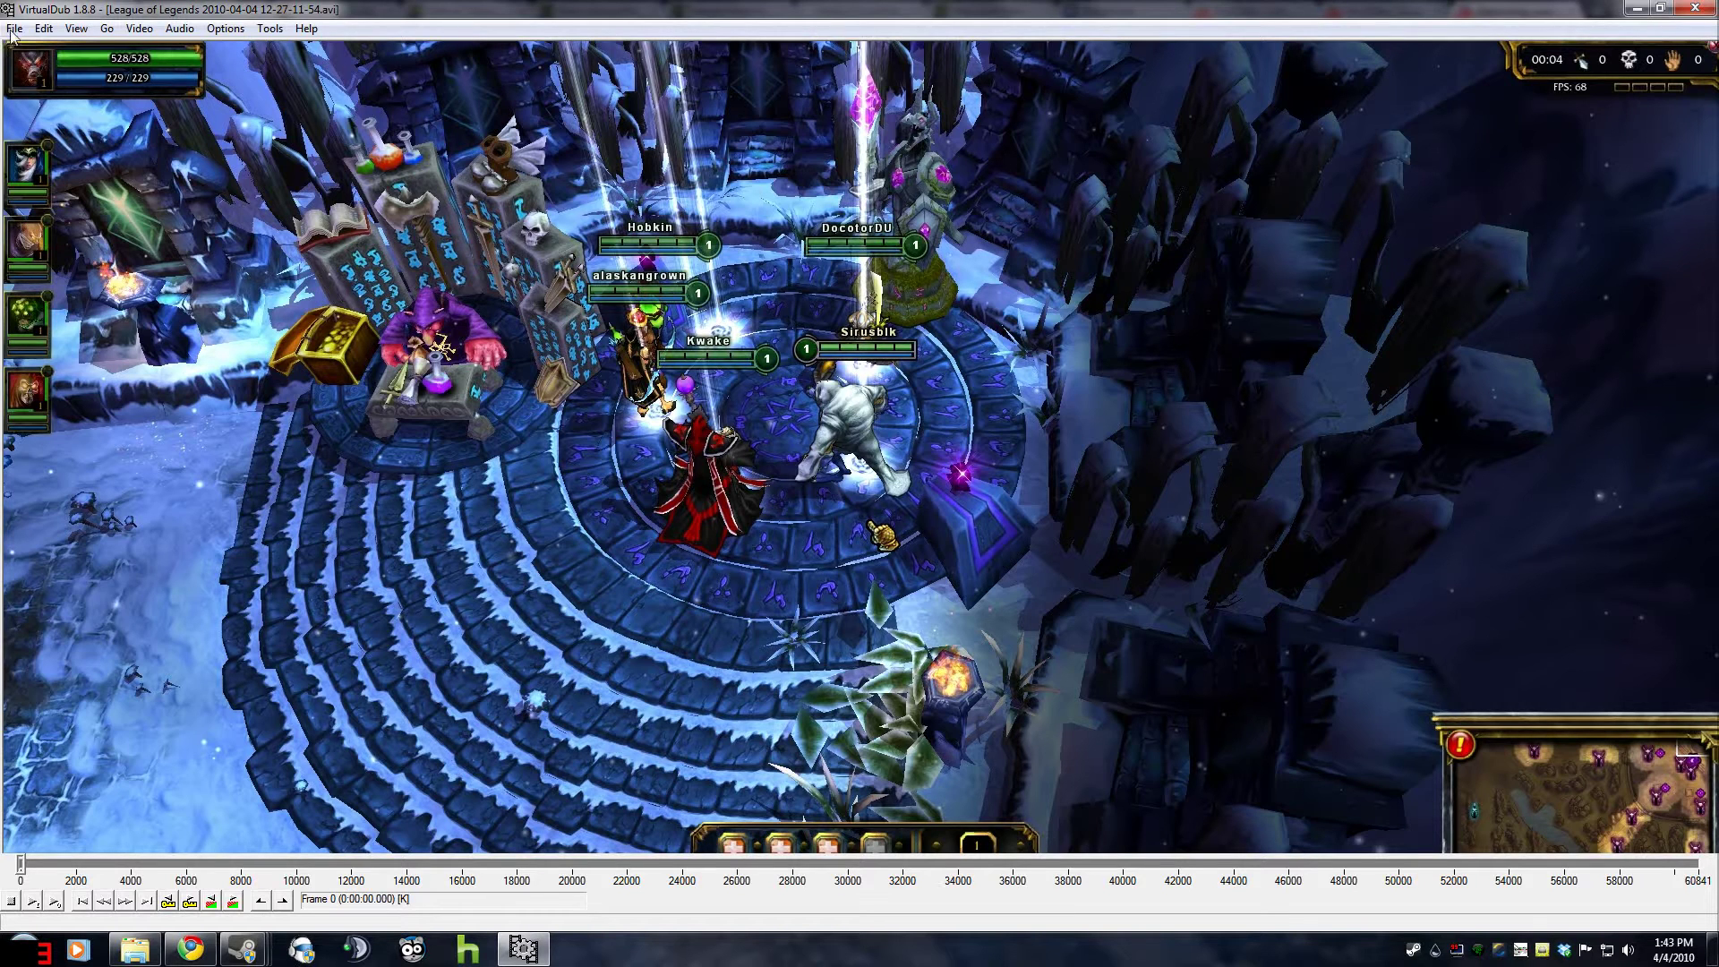
Scrub the timeline into the match to around frame 12311
{"action": "left_click_drag", "start_coordinate": [19, 873], "coordinate": [66, 862]}
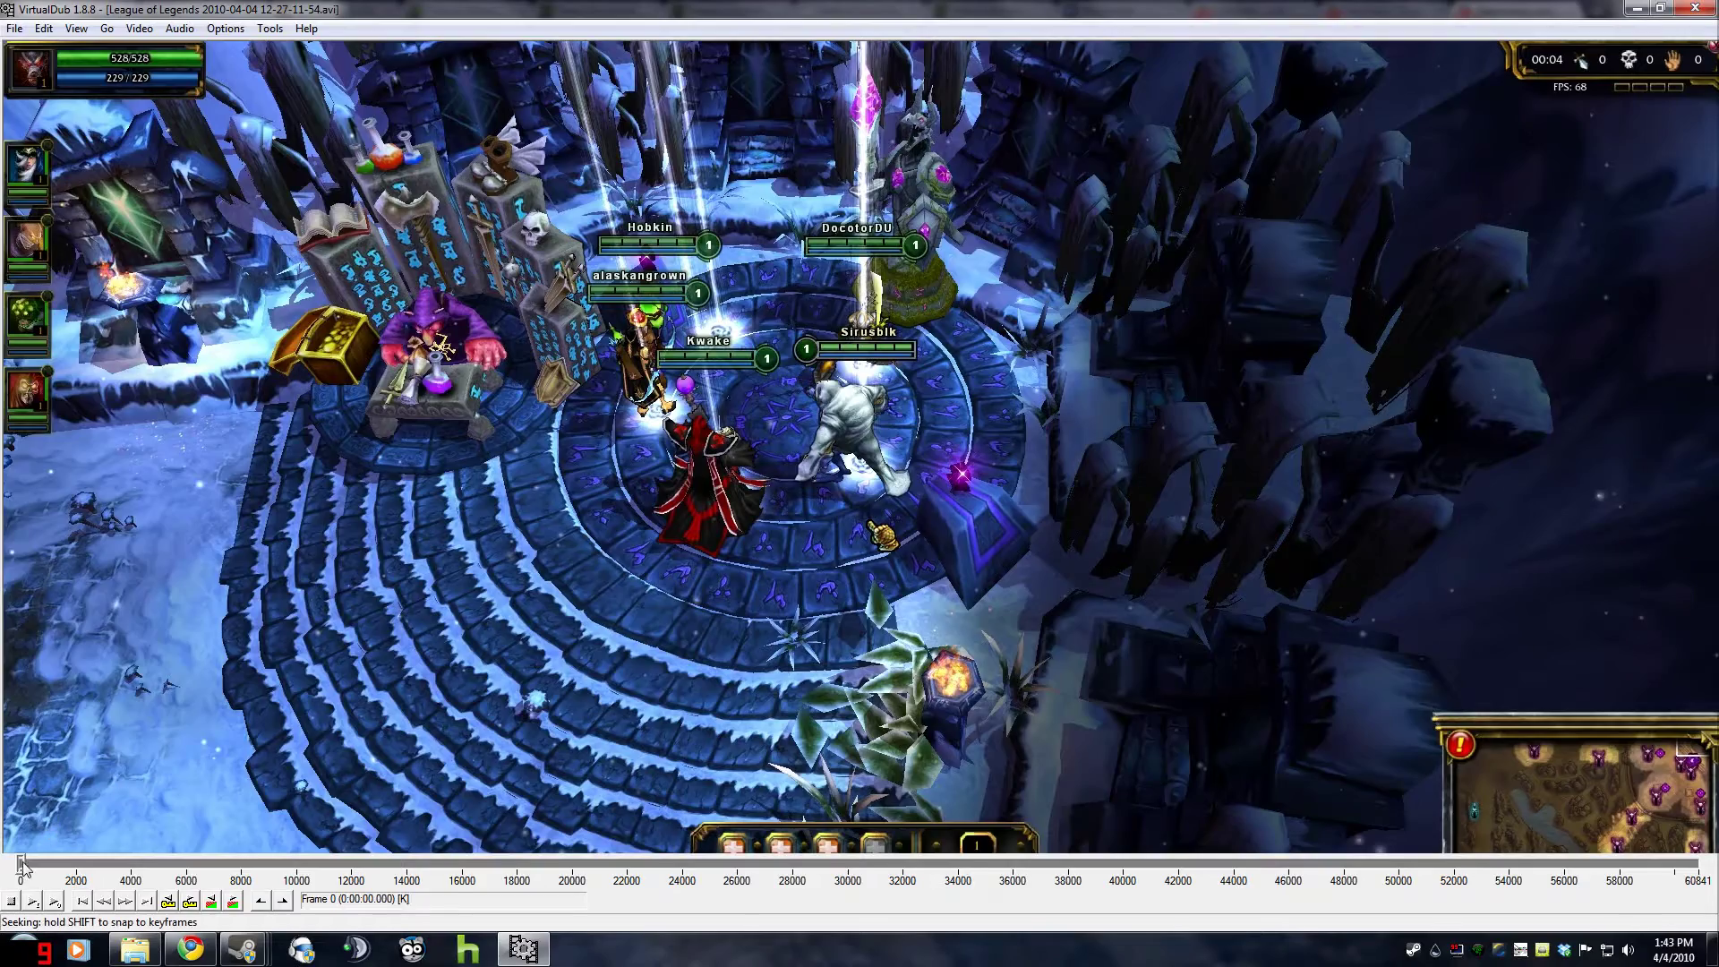
{"action": "left_click_drag", "start_coordinate": [20, 862], "coordinate": [546, 902]}
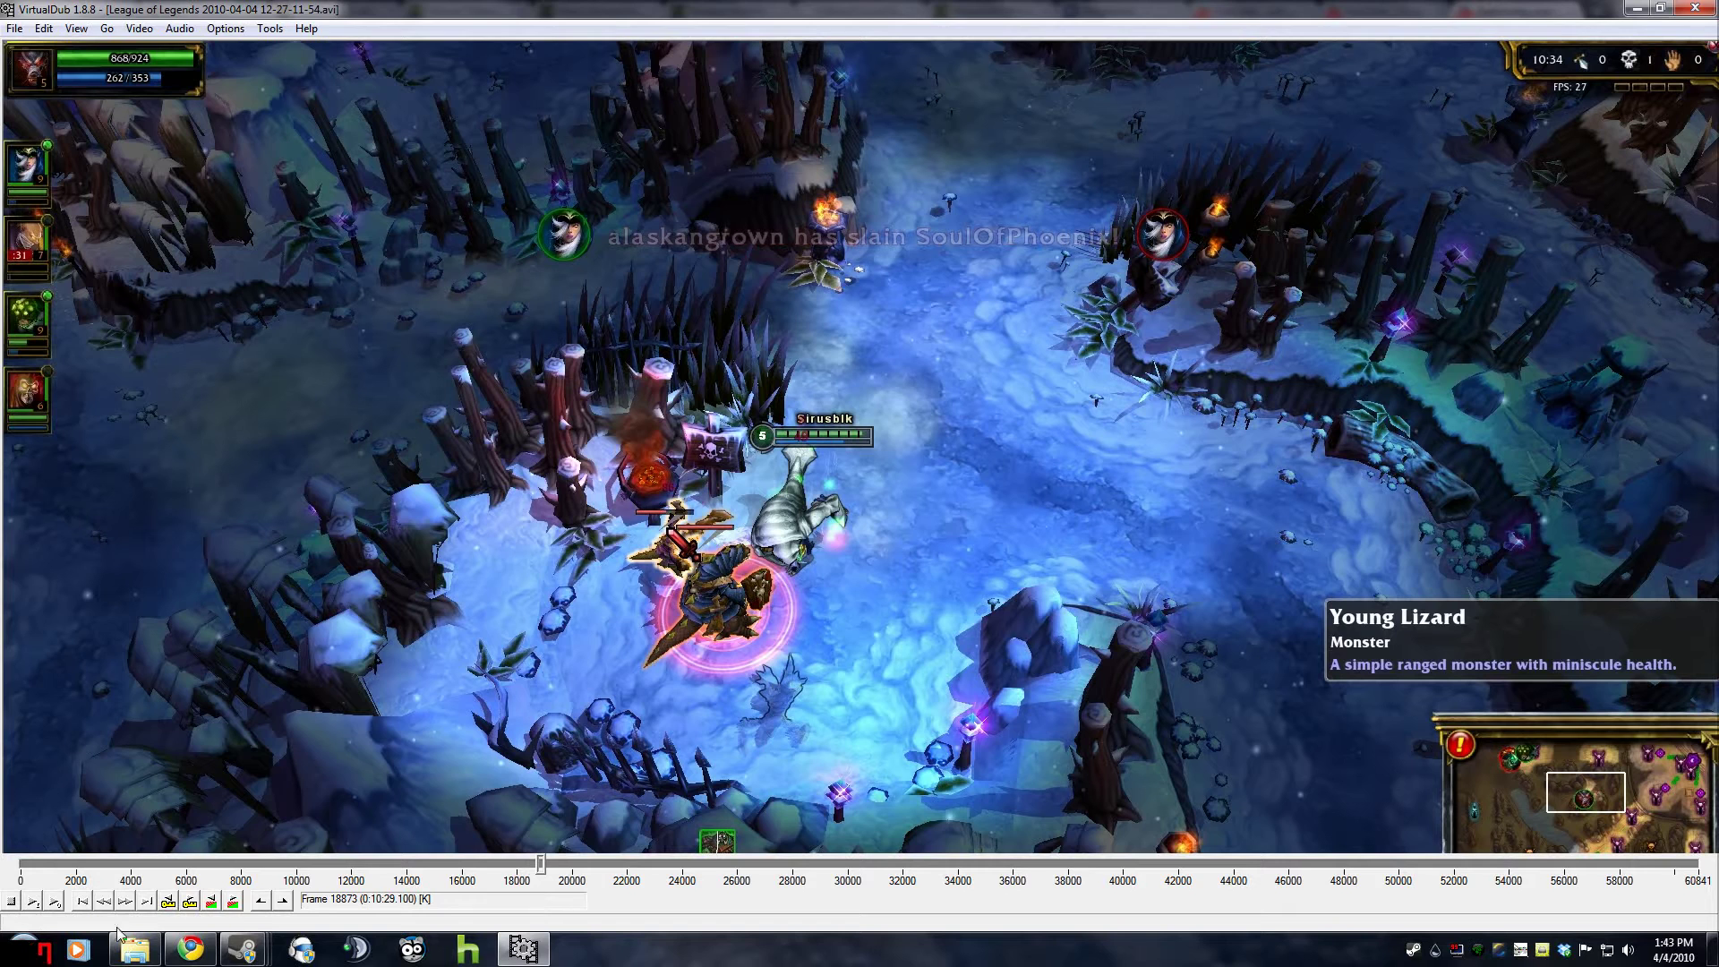
{"action": "left_click", "coordinate": [192, 901]}
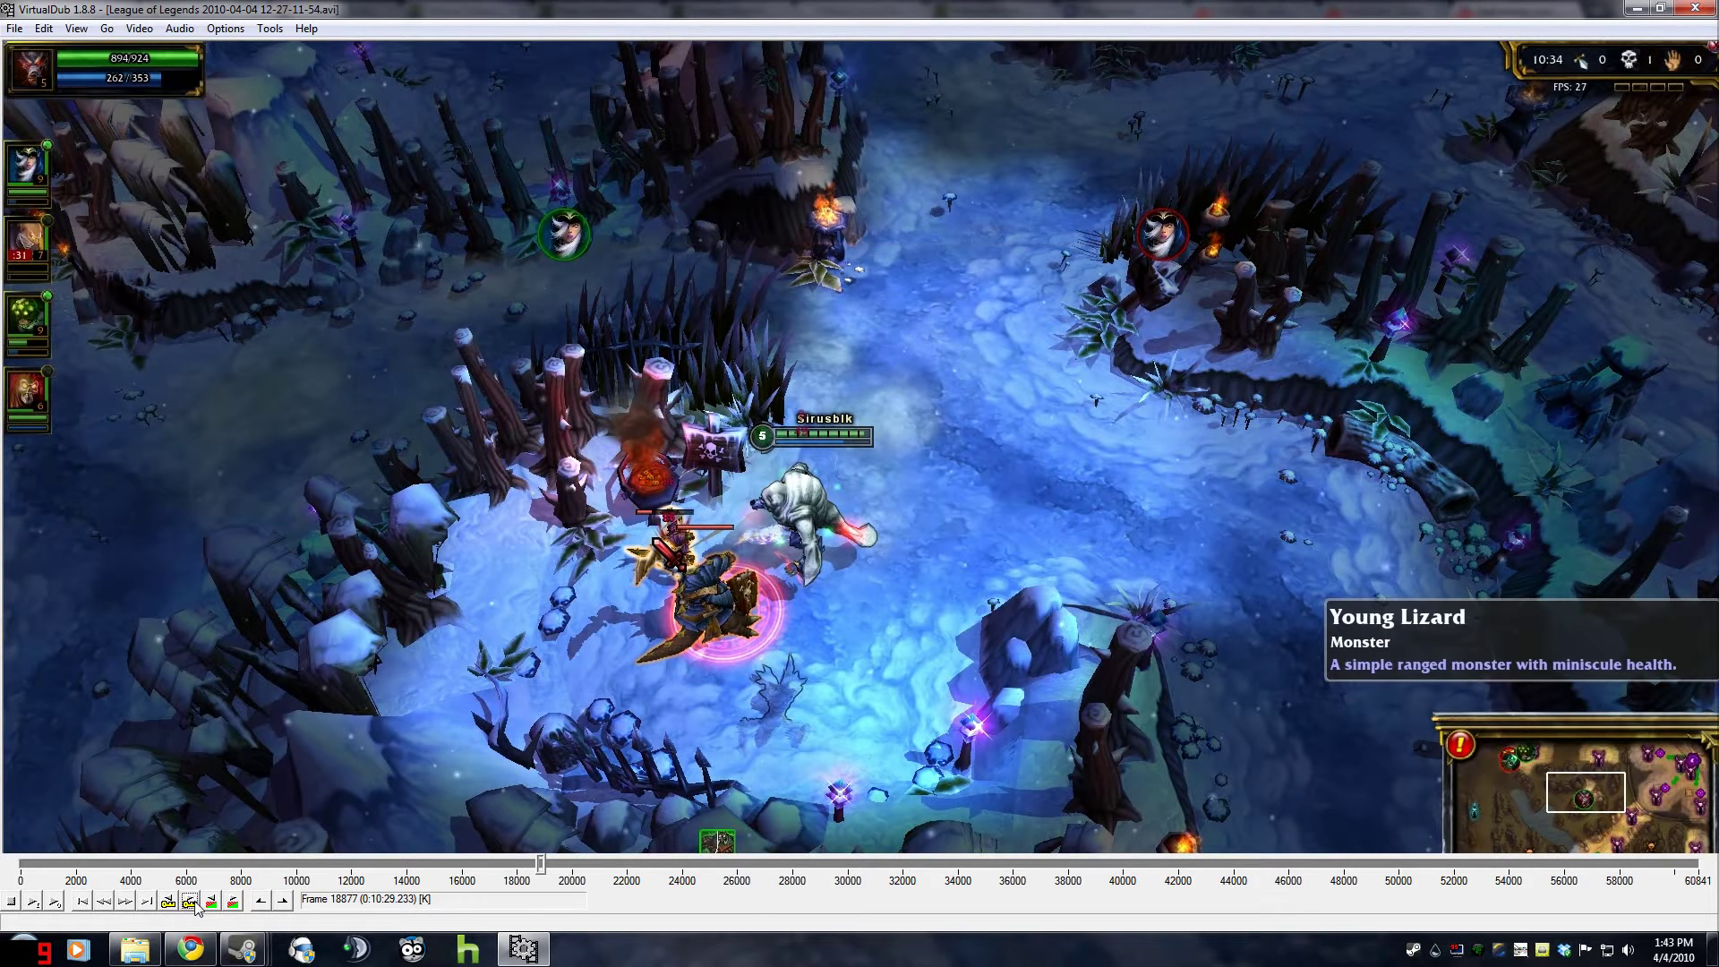
Step forward frame by frame toward frame 18900, reaching frame 18898
{"action": "left_click", "coordinate": [196, 902]}
{"action": "left_click", "coordinate": [196, 903]}
{"action": "left_click", "coordinate": [196, 902]}
{"action": "left_click", "coordinate": [196, 902]}
{"action": "left_click", "coordinate": [196, 903]}
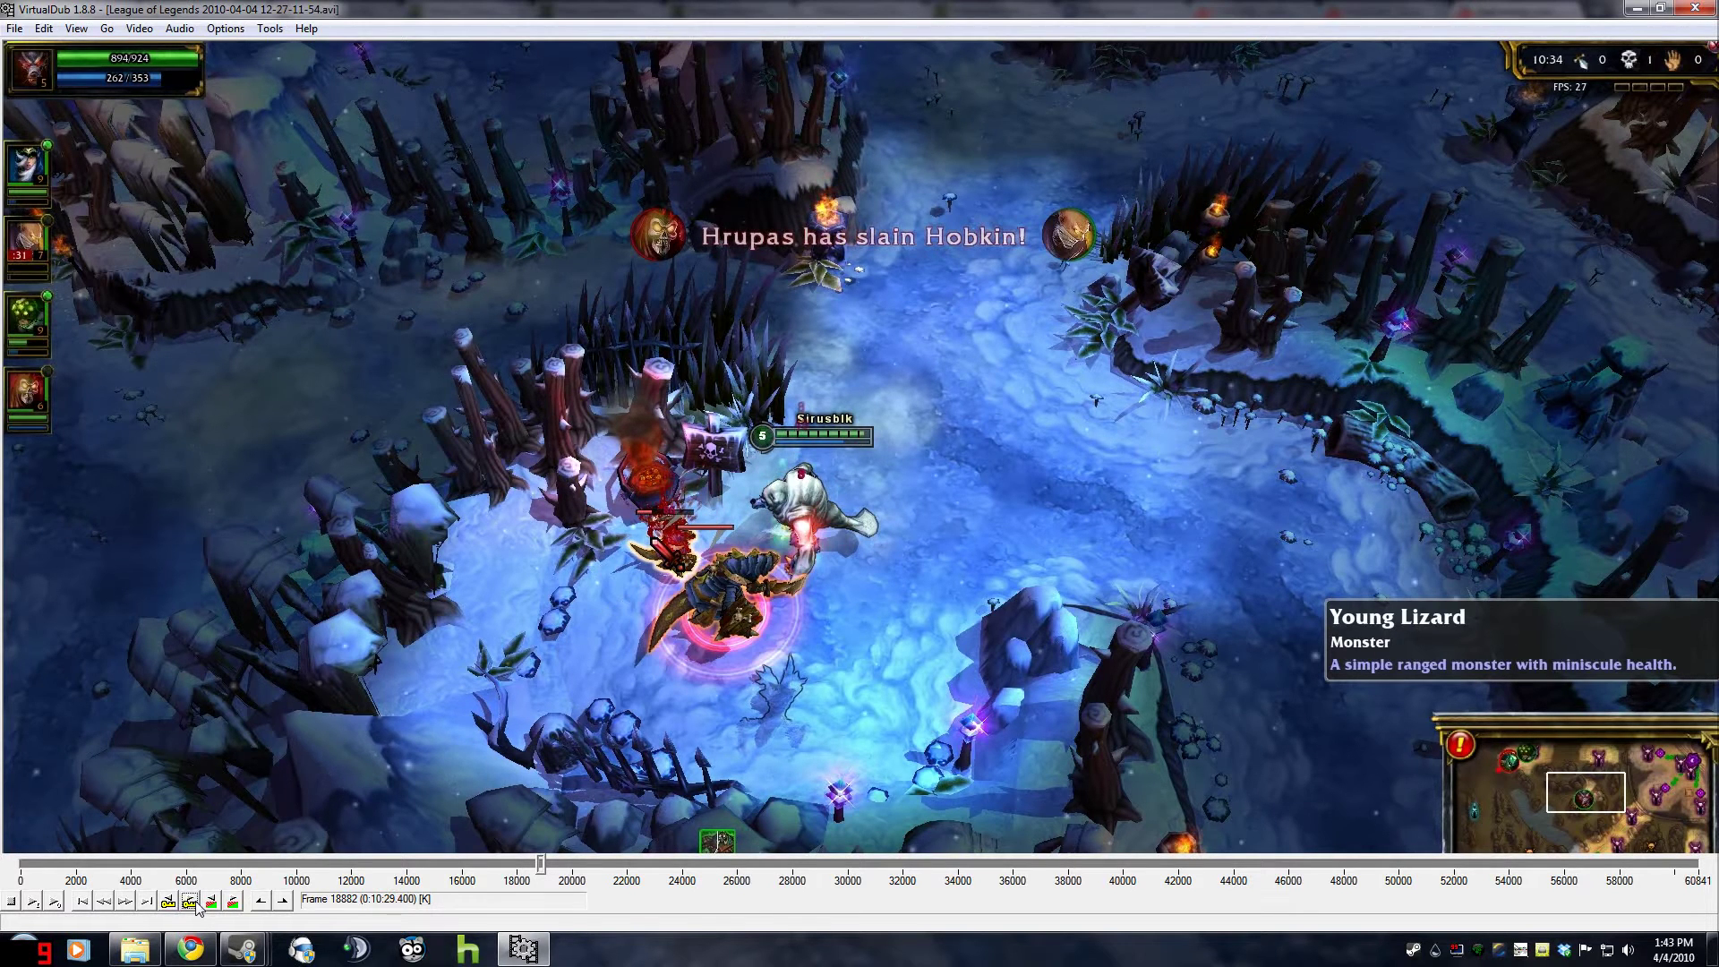
{"action": "left_click", "coordinate": [196, 903]}
{"action": "left_click", "coordinate": [196, 903]}
{"action": "left_click", "coordinate": [196, 902]}
{"action": "left_click", "coordinate": [196, 902]}
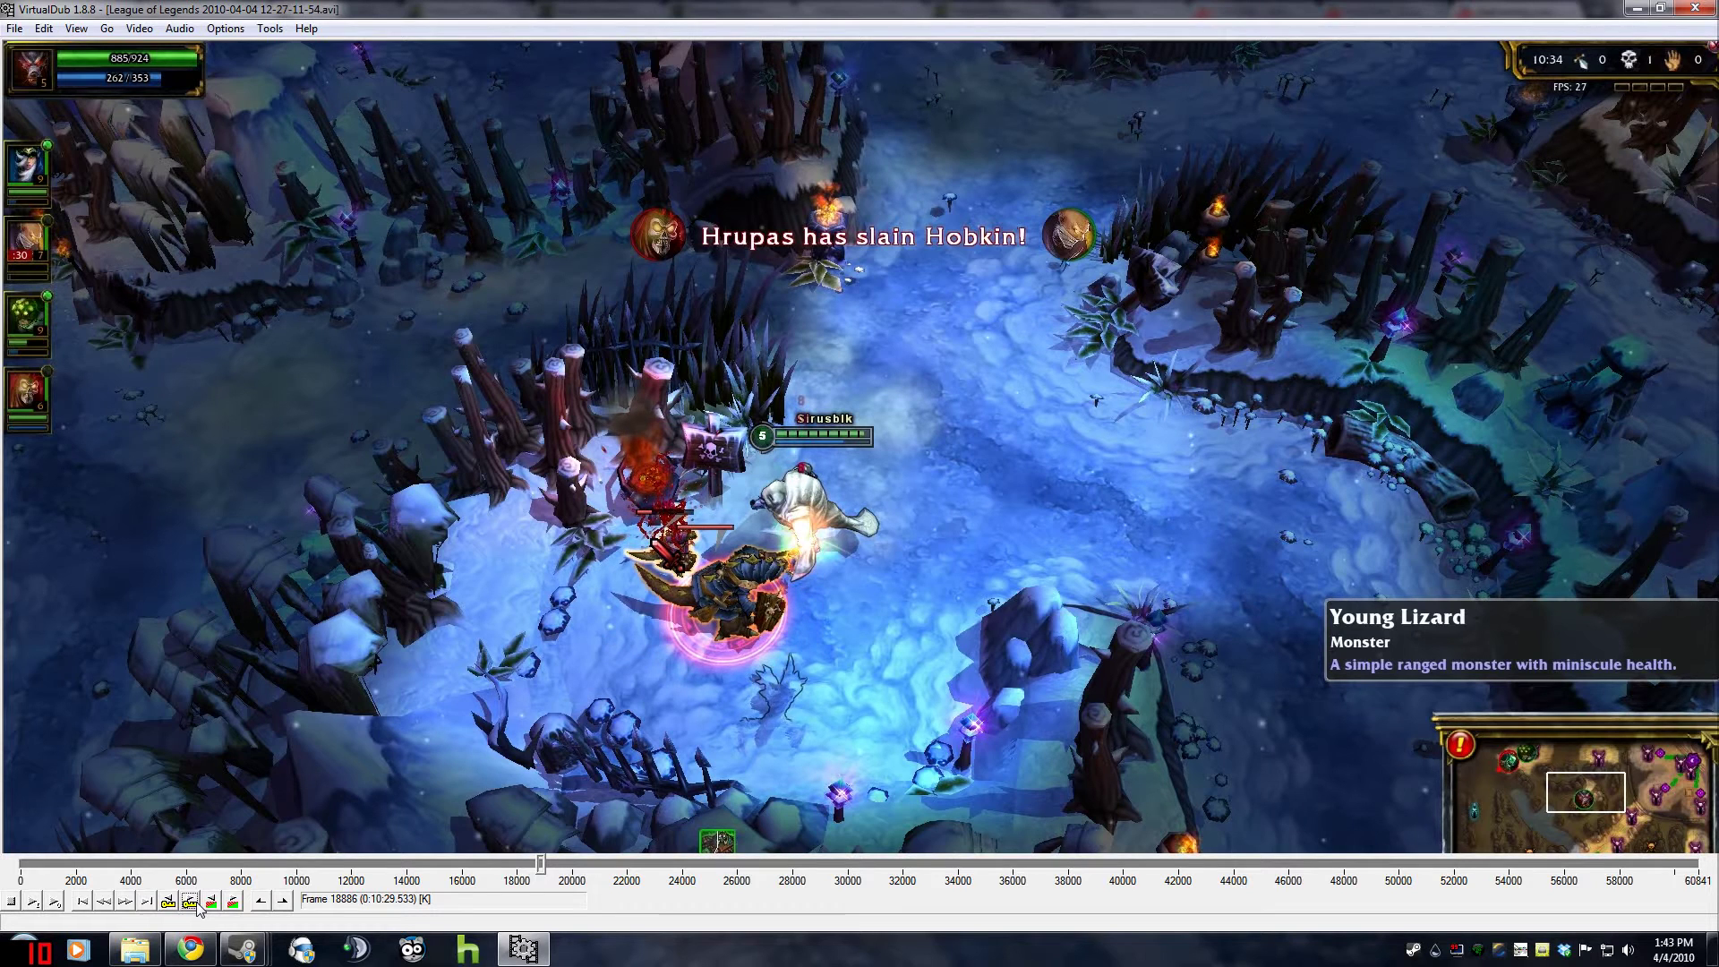
{"action": "left_click", "coordinate": [196, 902]}
{"action": "left_click", "coordinate": [196, 902]}
{"action": "left_click", "coordinate": [196, 902]}
{"action": "left_click", "coordinate": [196, 902]}
{"action": "left_click", "coordinate": [196, 902]}
{"action": "left_click", "coordinate": [196, 902]}
{"action": "left_click", "coordinate": [196, 902]}
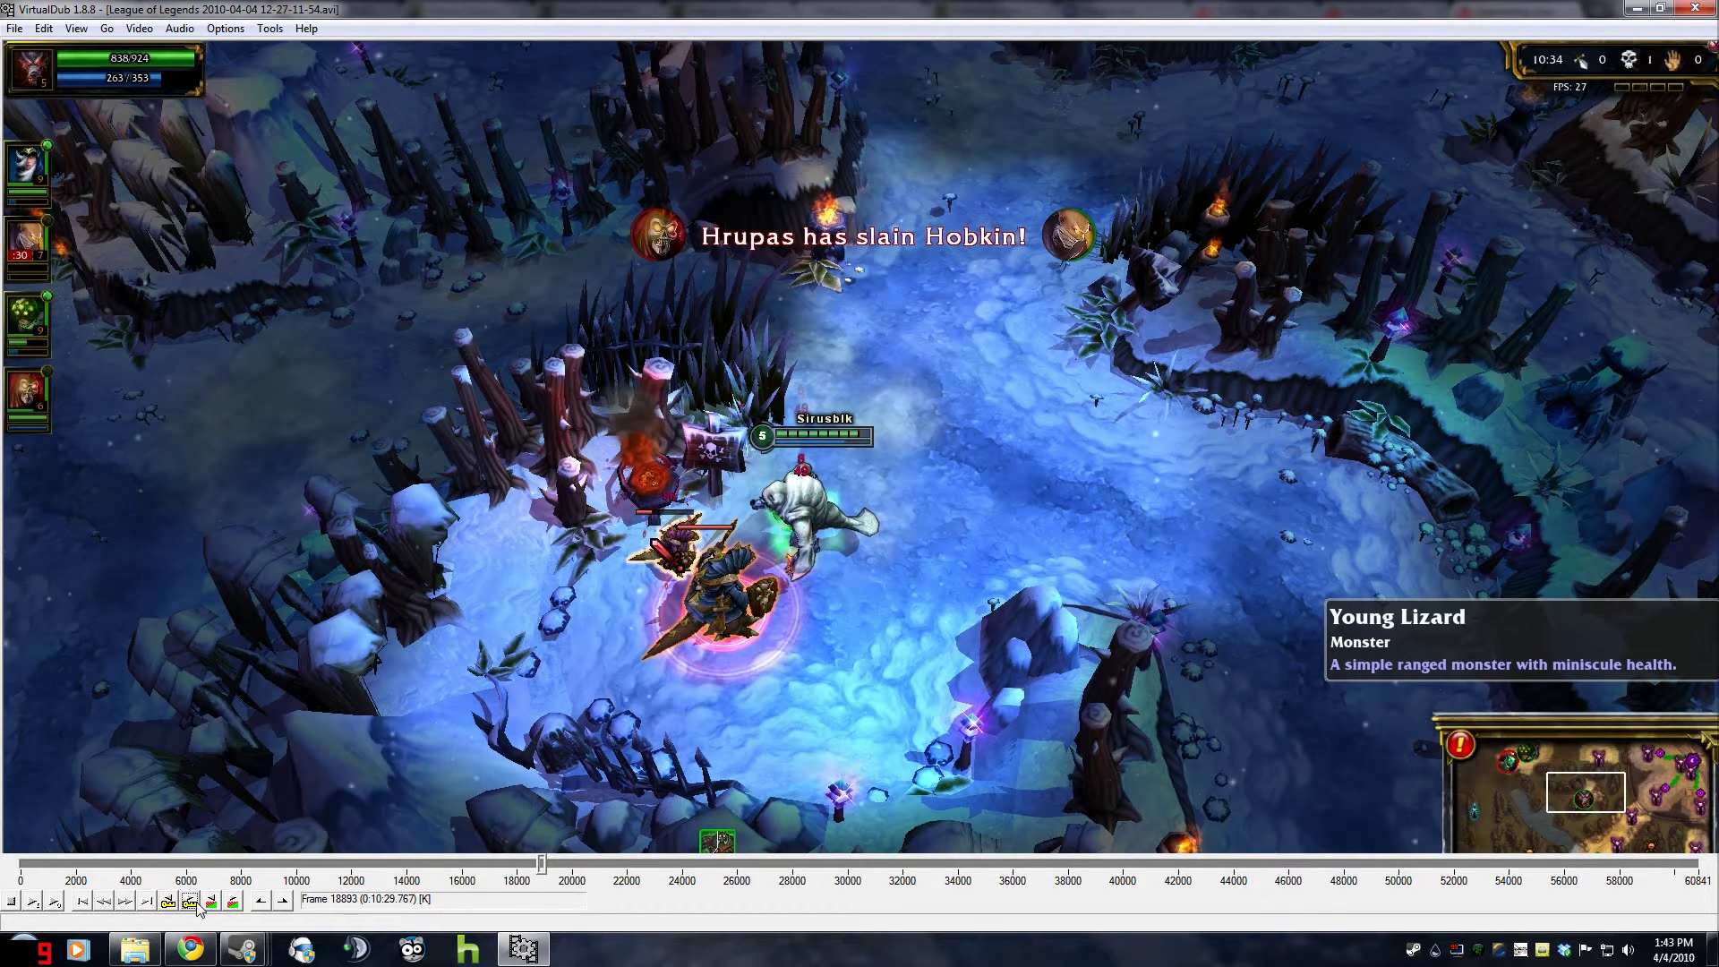
{"action": "left_click", "coordinate": [196, 903]}
{"action": "left_click", "coordinate": [196, 903]}
{"action": "left_click", "coordinate": [196, 902]}
{"action": "left_click", "coordinate": [196, 902]}
{"action": "left_click", "coordinate": [196, 902]}
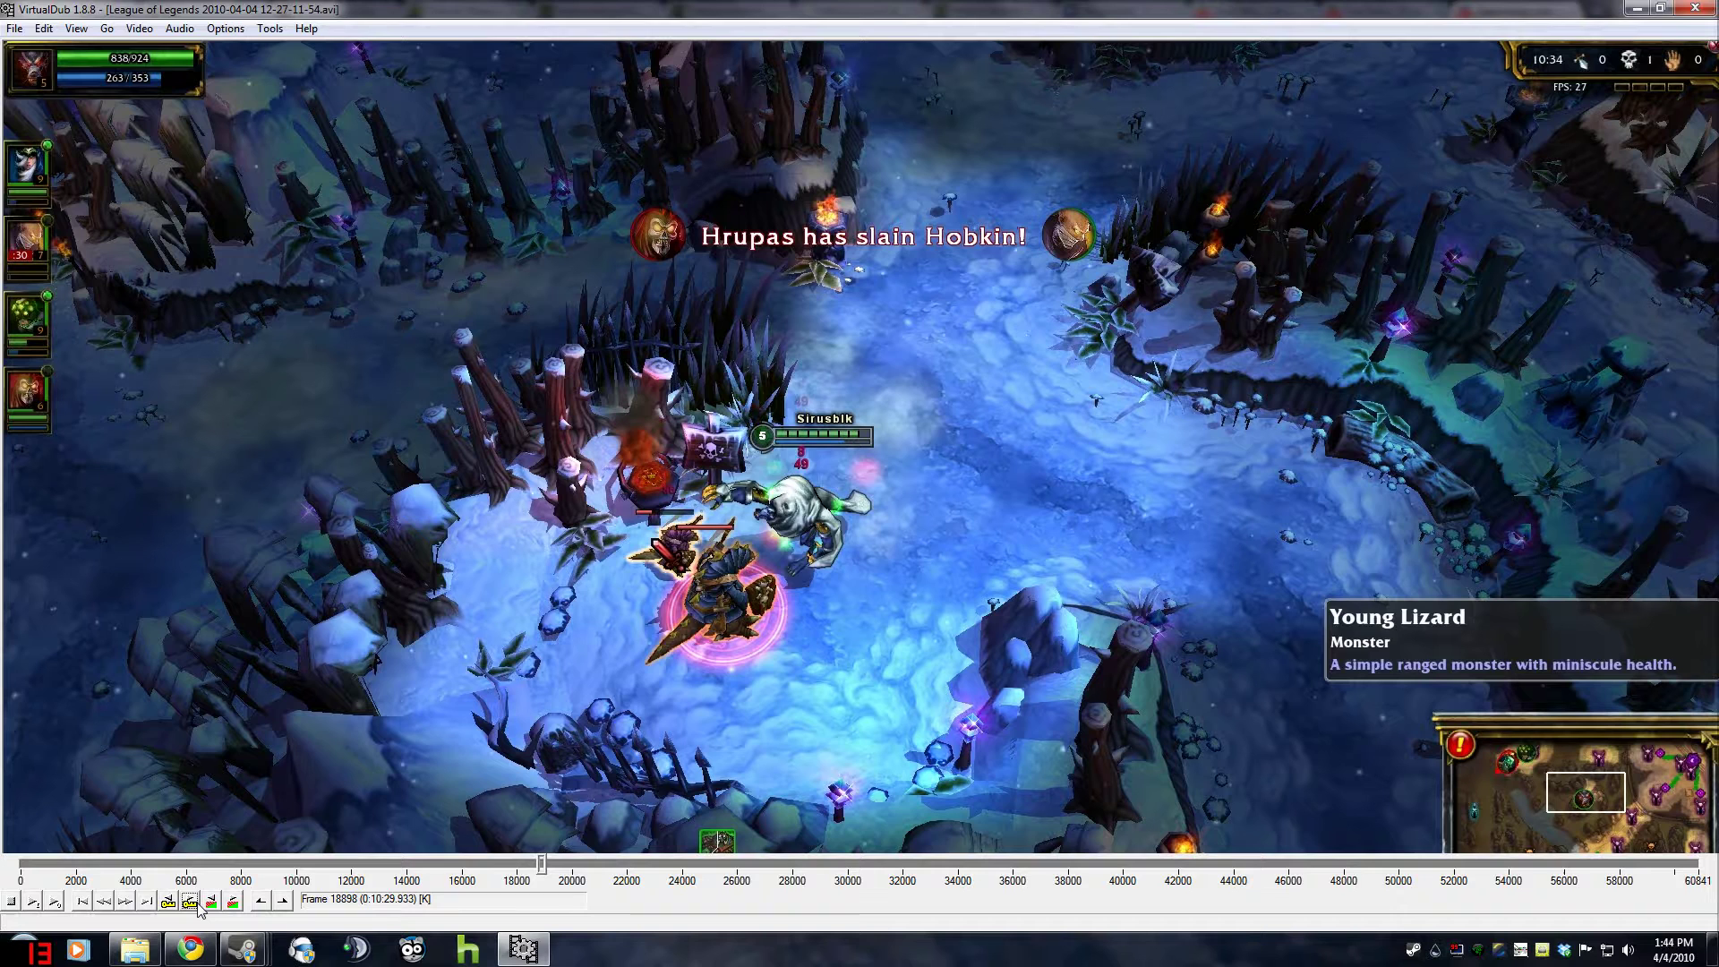
{"action": "left_click", "coordinate": [196, 903]}
{"action": "left_click", "coordinate": [196, 902]}
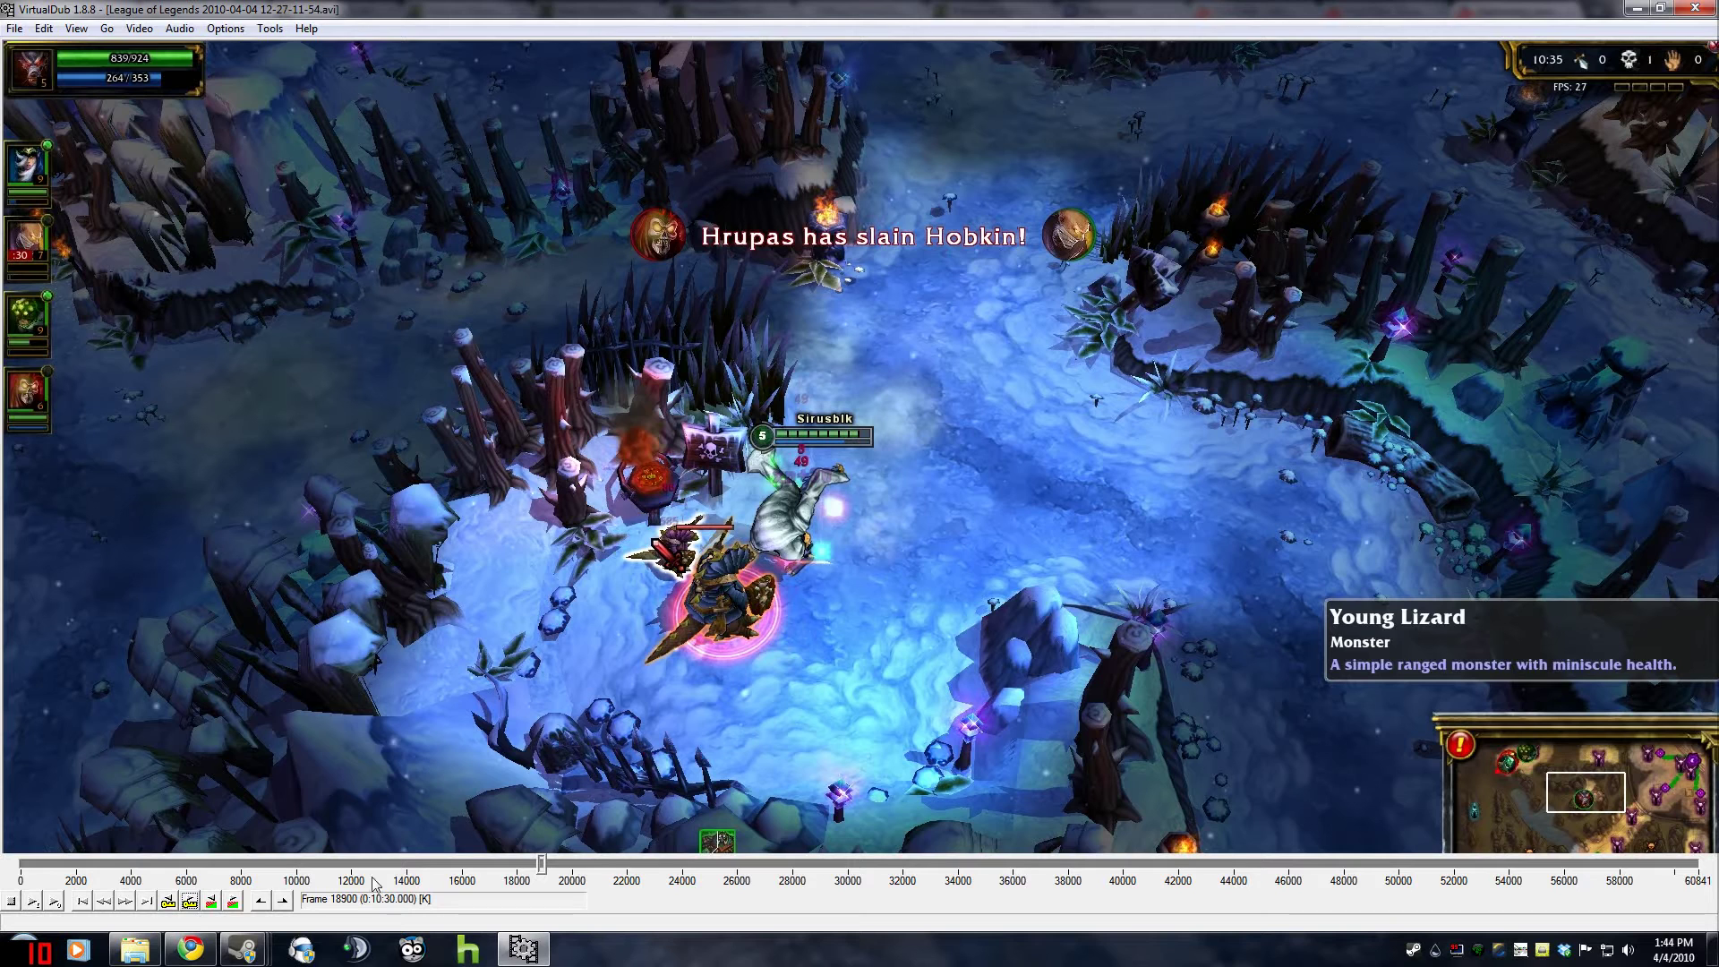
Start a segmented AVI save and enter the file name League of Legends - Urf
{"action": "left_click", "coordinate": [14, 29]}
{"action": "left_click", "coordinate": [14, 28]}
{"action": "left_click", "coordinate": [139, 29]}
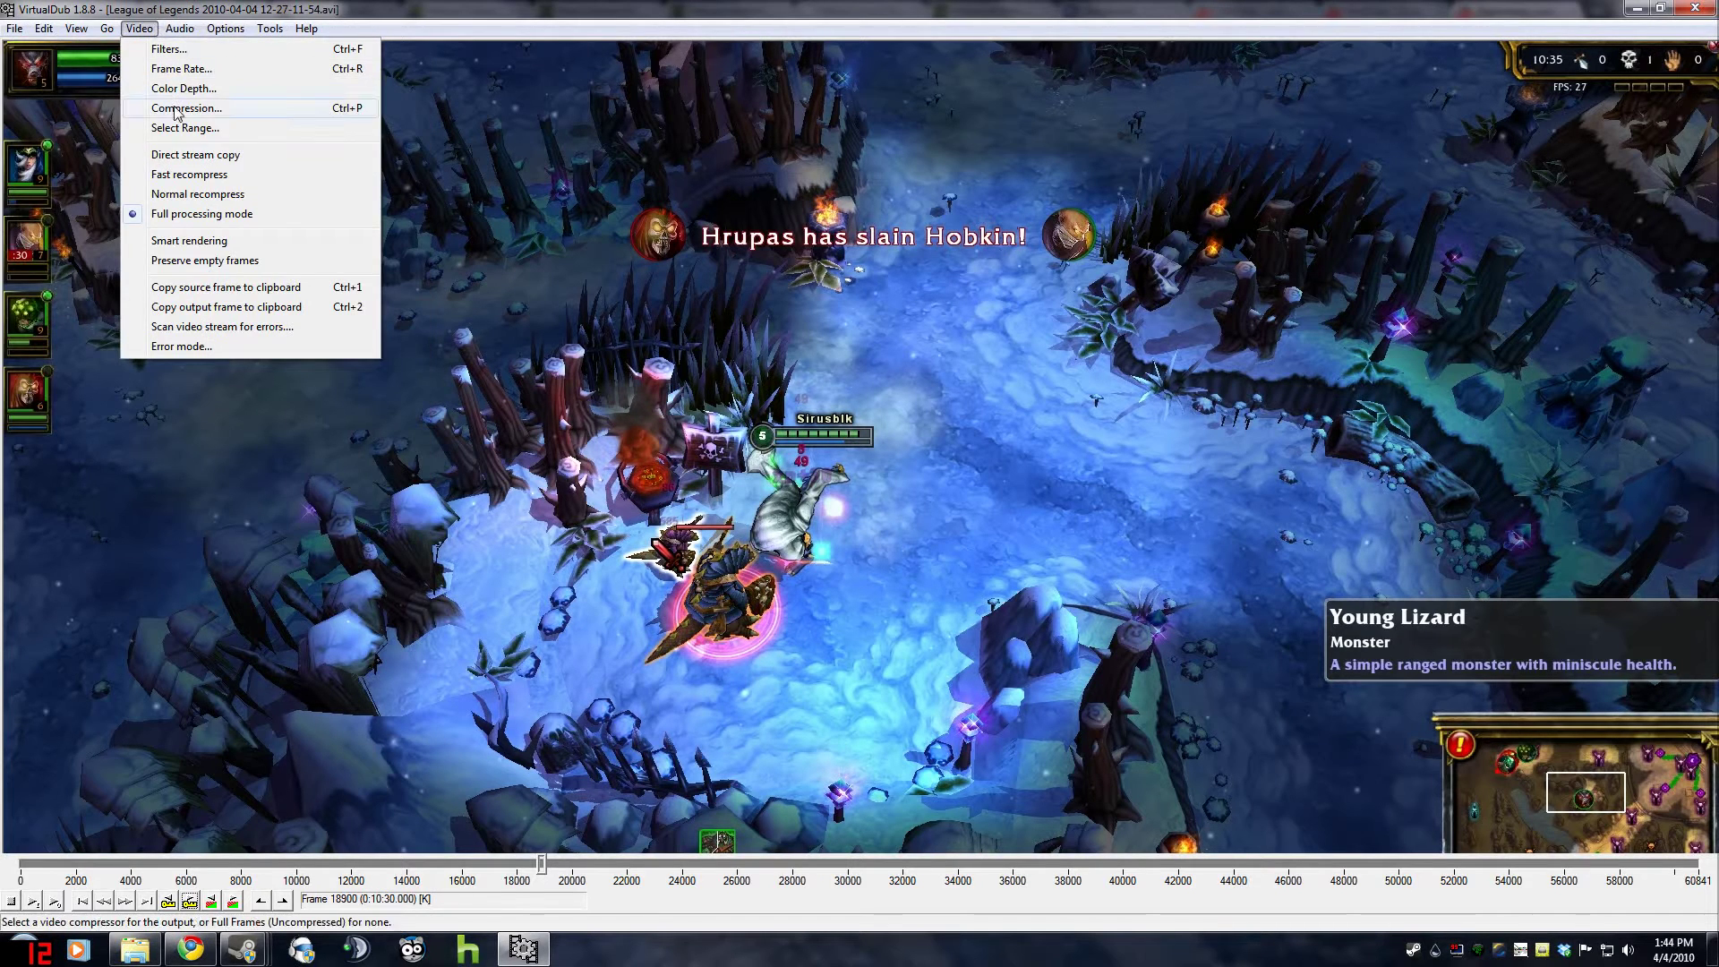
{"action": "mouse_move", "coordinate": [4, 34]}
{"action": "left_click", "coordinate": [103, 227]}
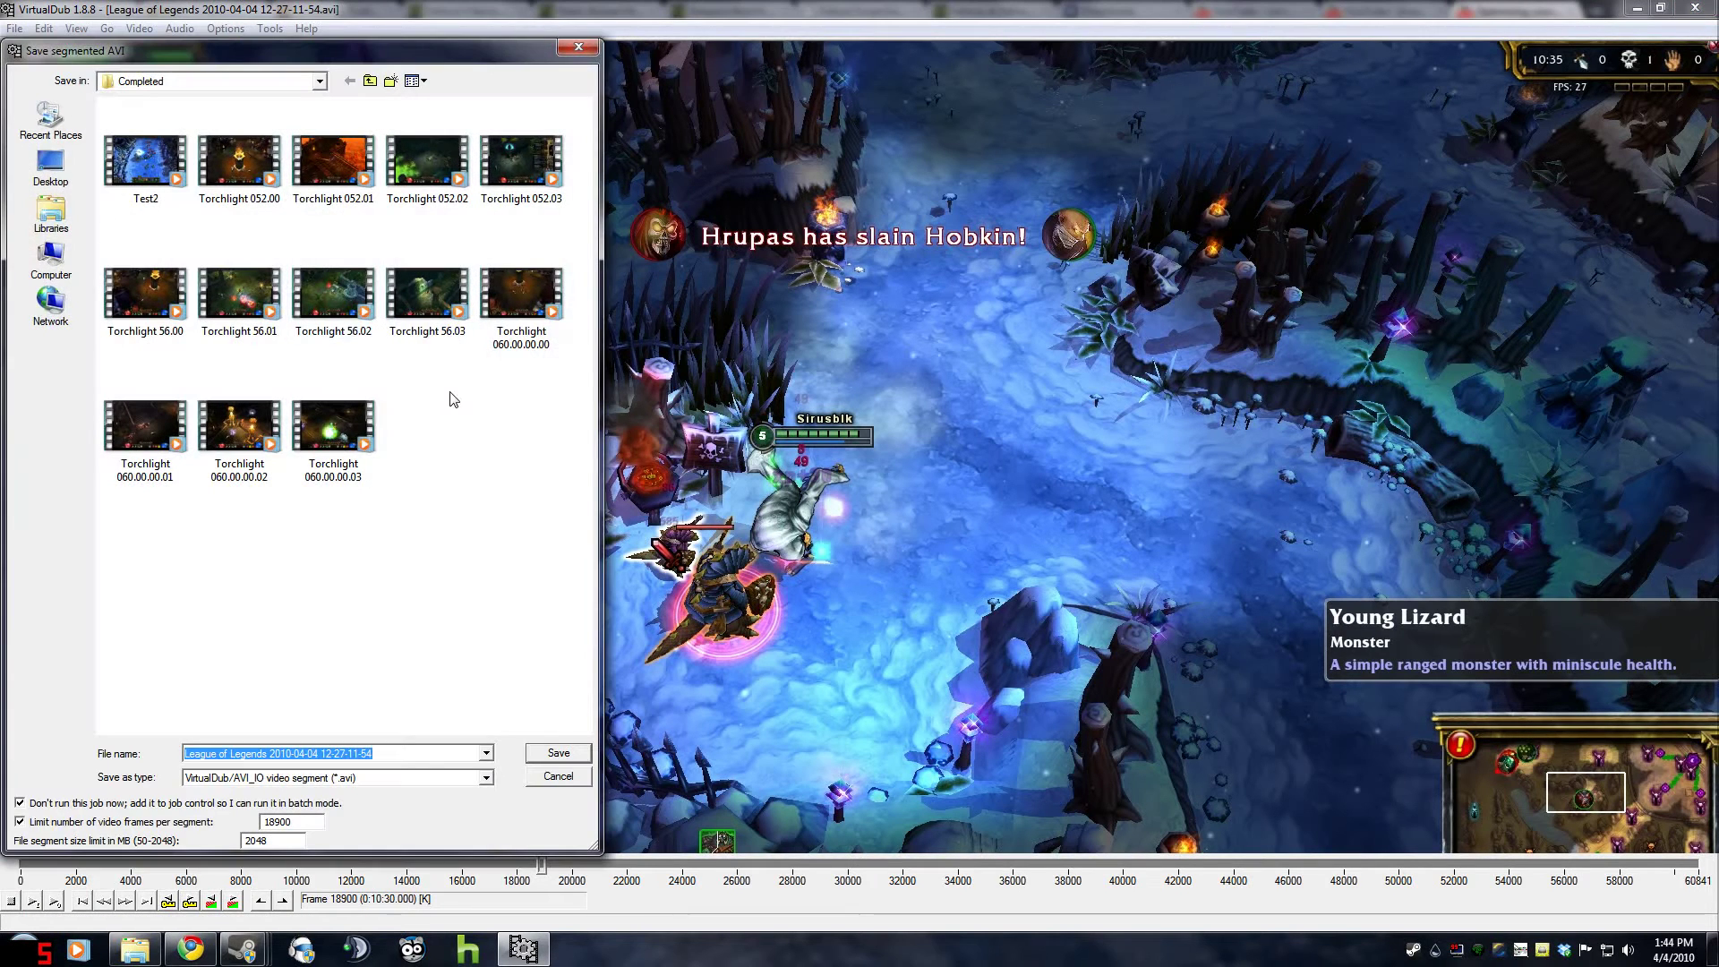
{"action": "type", "text": "L"}
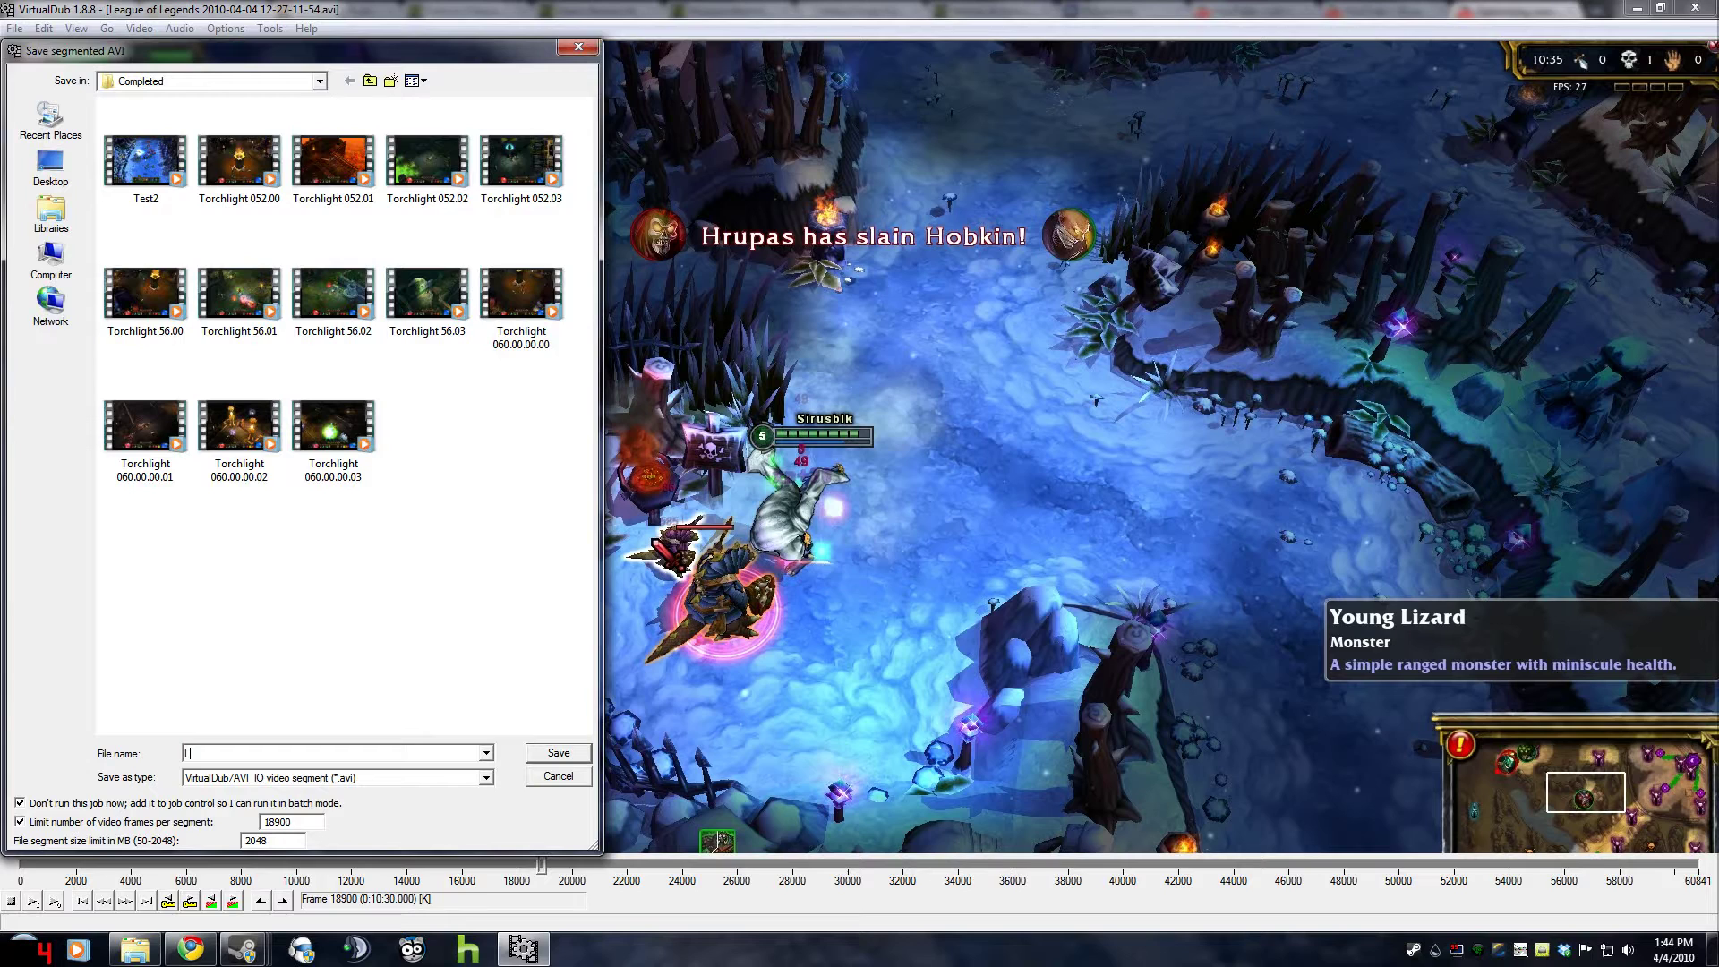
{"action": "type", "text": "eague of Leged"}
{"action": "key", "text": "BackSpace"}
{"action": "key", "text": "BackSpace"}
{"action": "key", "text": "BackSpace"}
{"action": "type", "text": "r"}
Queue the Urf save, open Job Control, and select the two waiting League of Legends jobs
{"action": "left_click", "coordinate": [558, 756]}
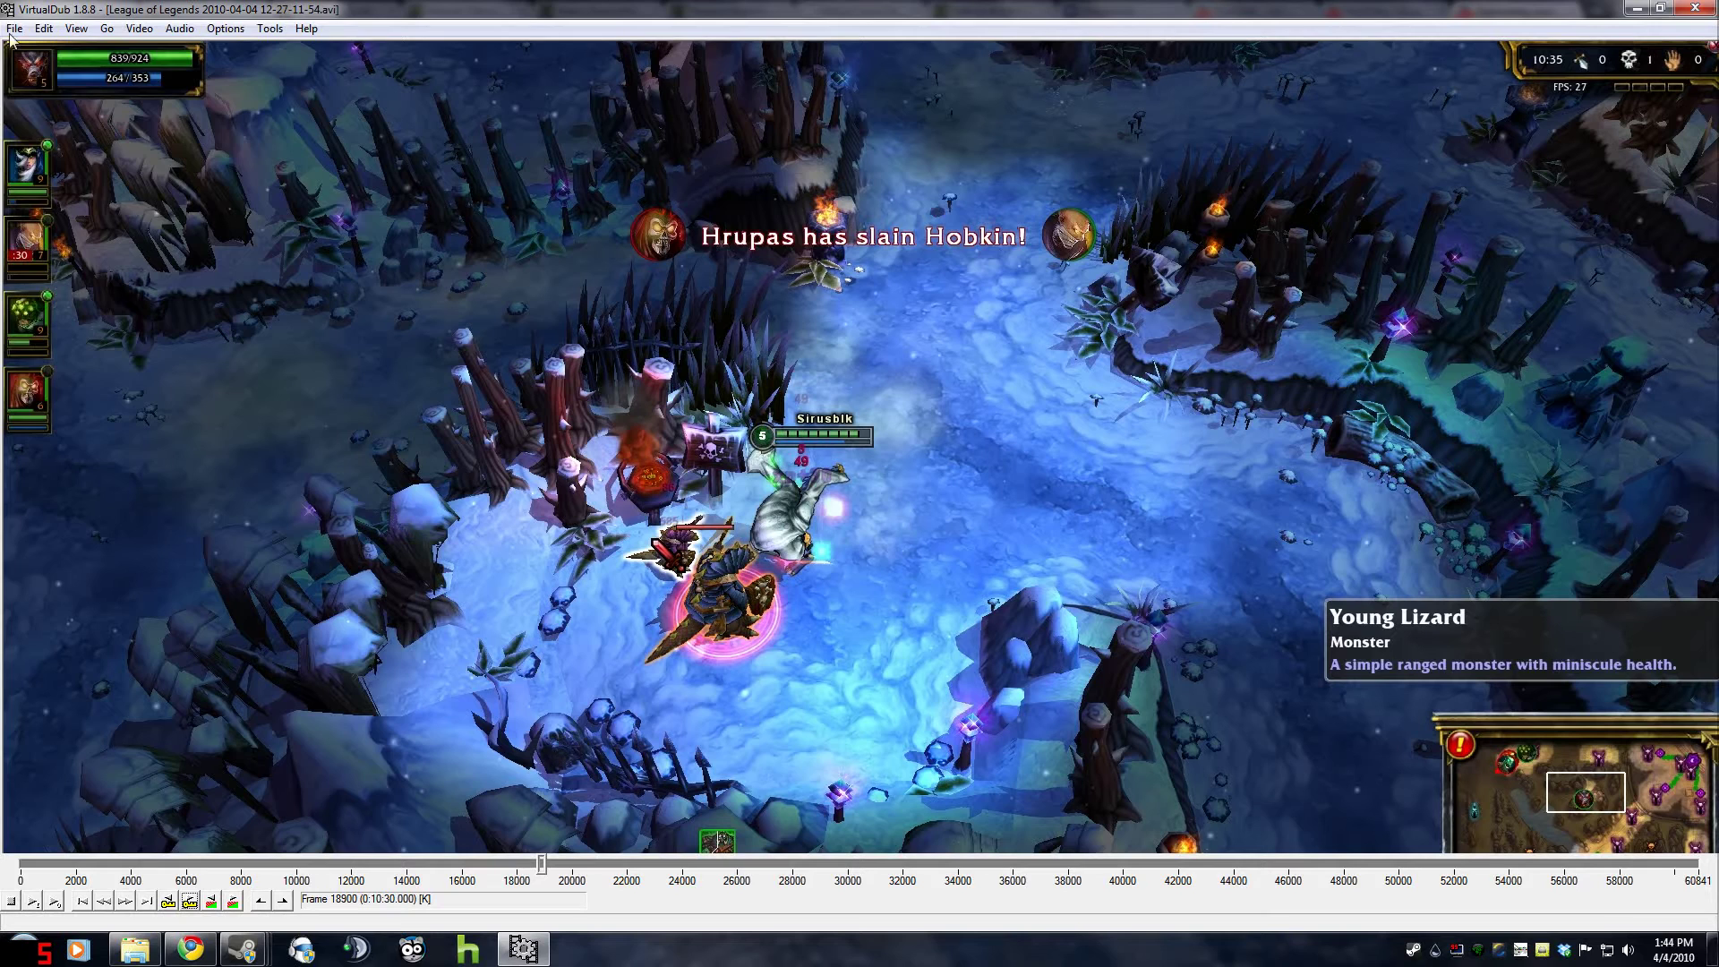
{"action": "left_click", "coordinate": [15, 32]}
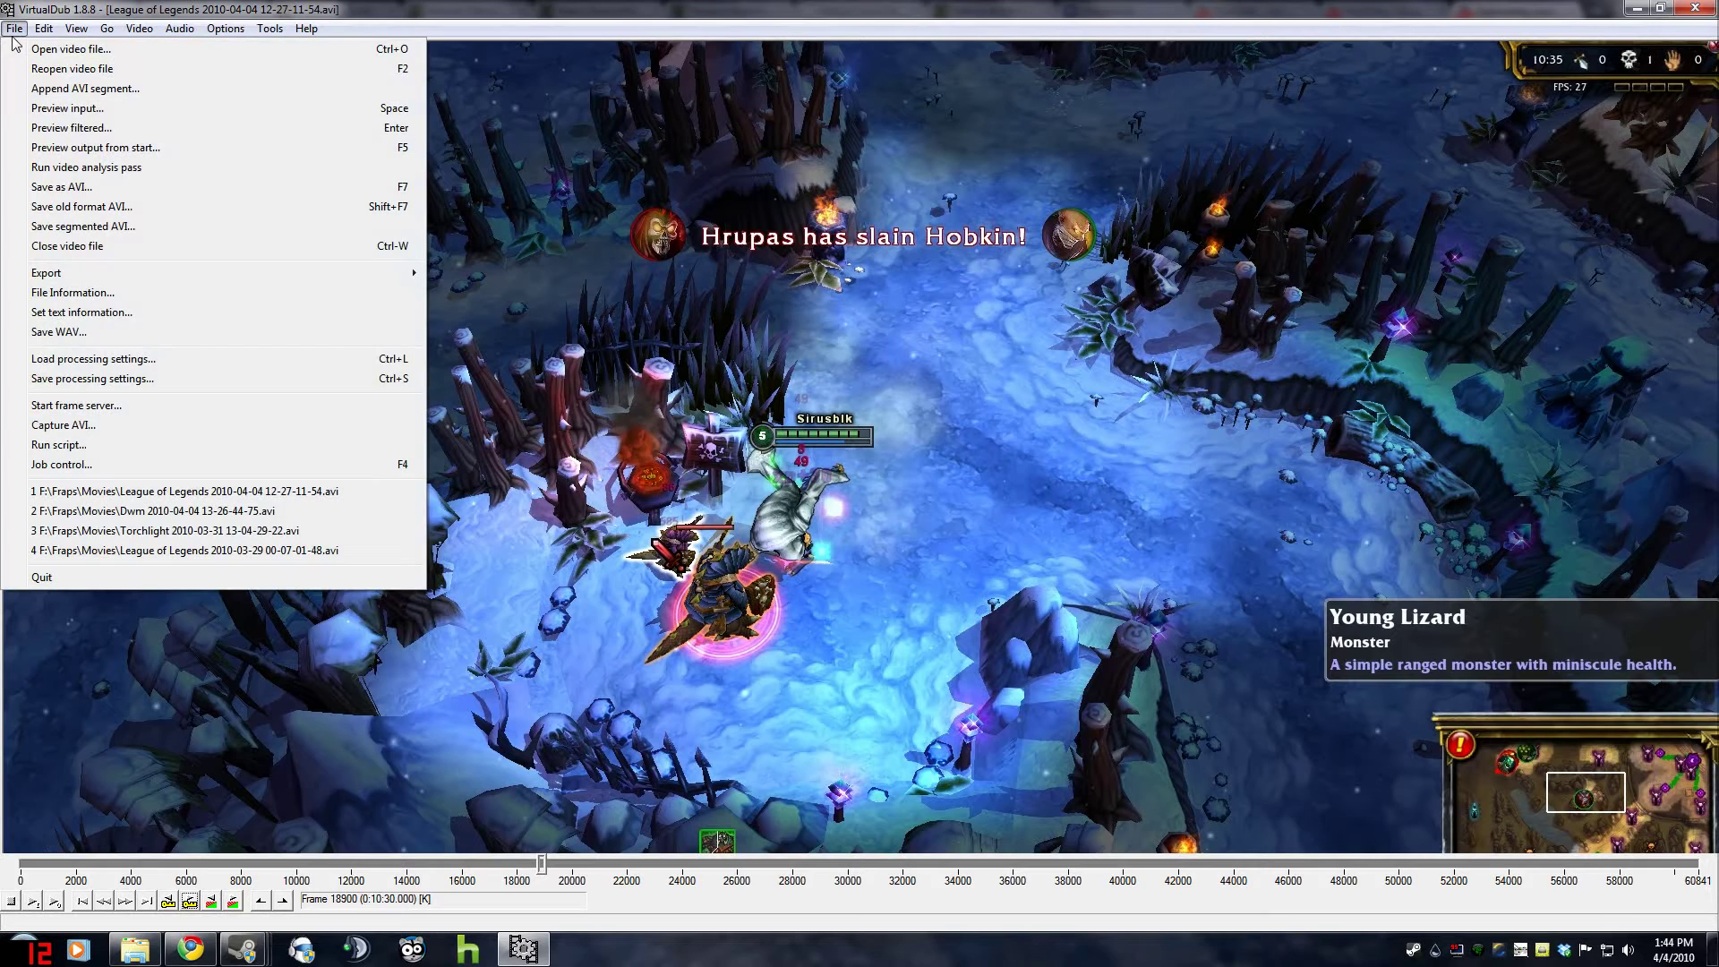
{"action": "left_click", "coordinate": [99, 463]}
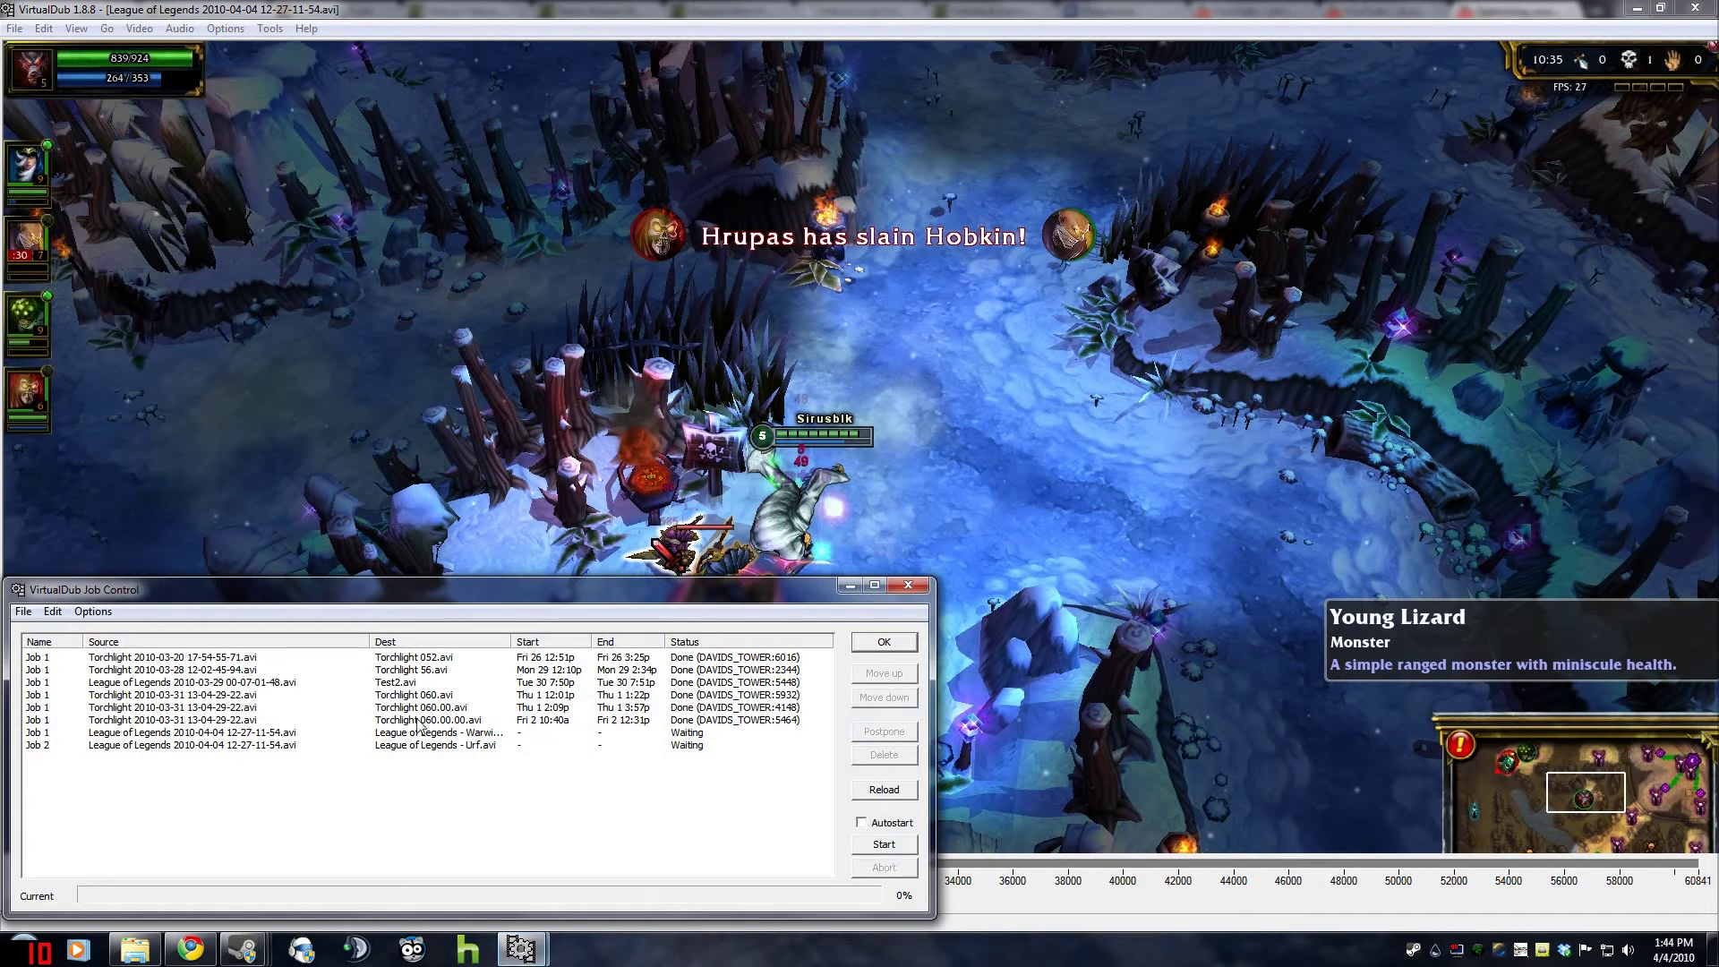
{"action": "left_click", "coordinate": [491, 734]}
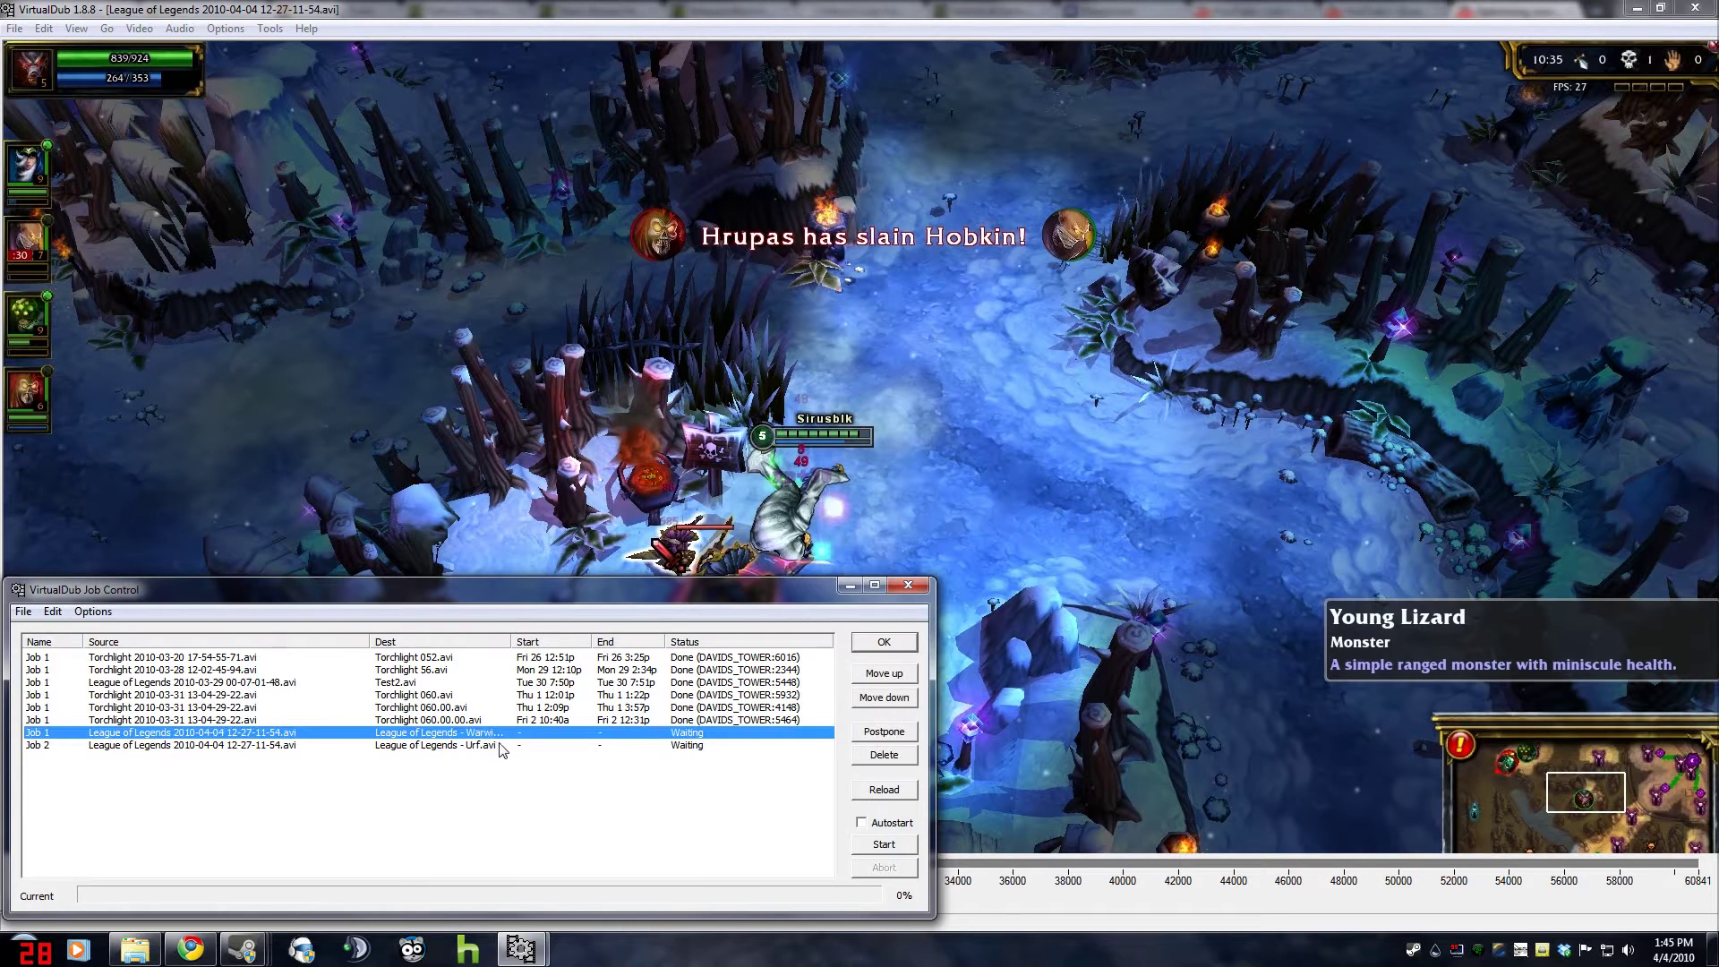
{"action": "left_click", "coordinate": [494, 747]}
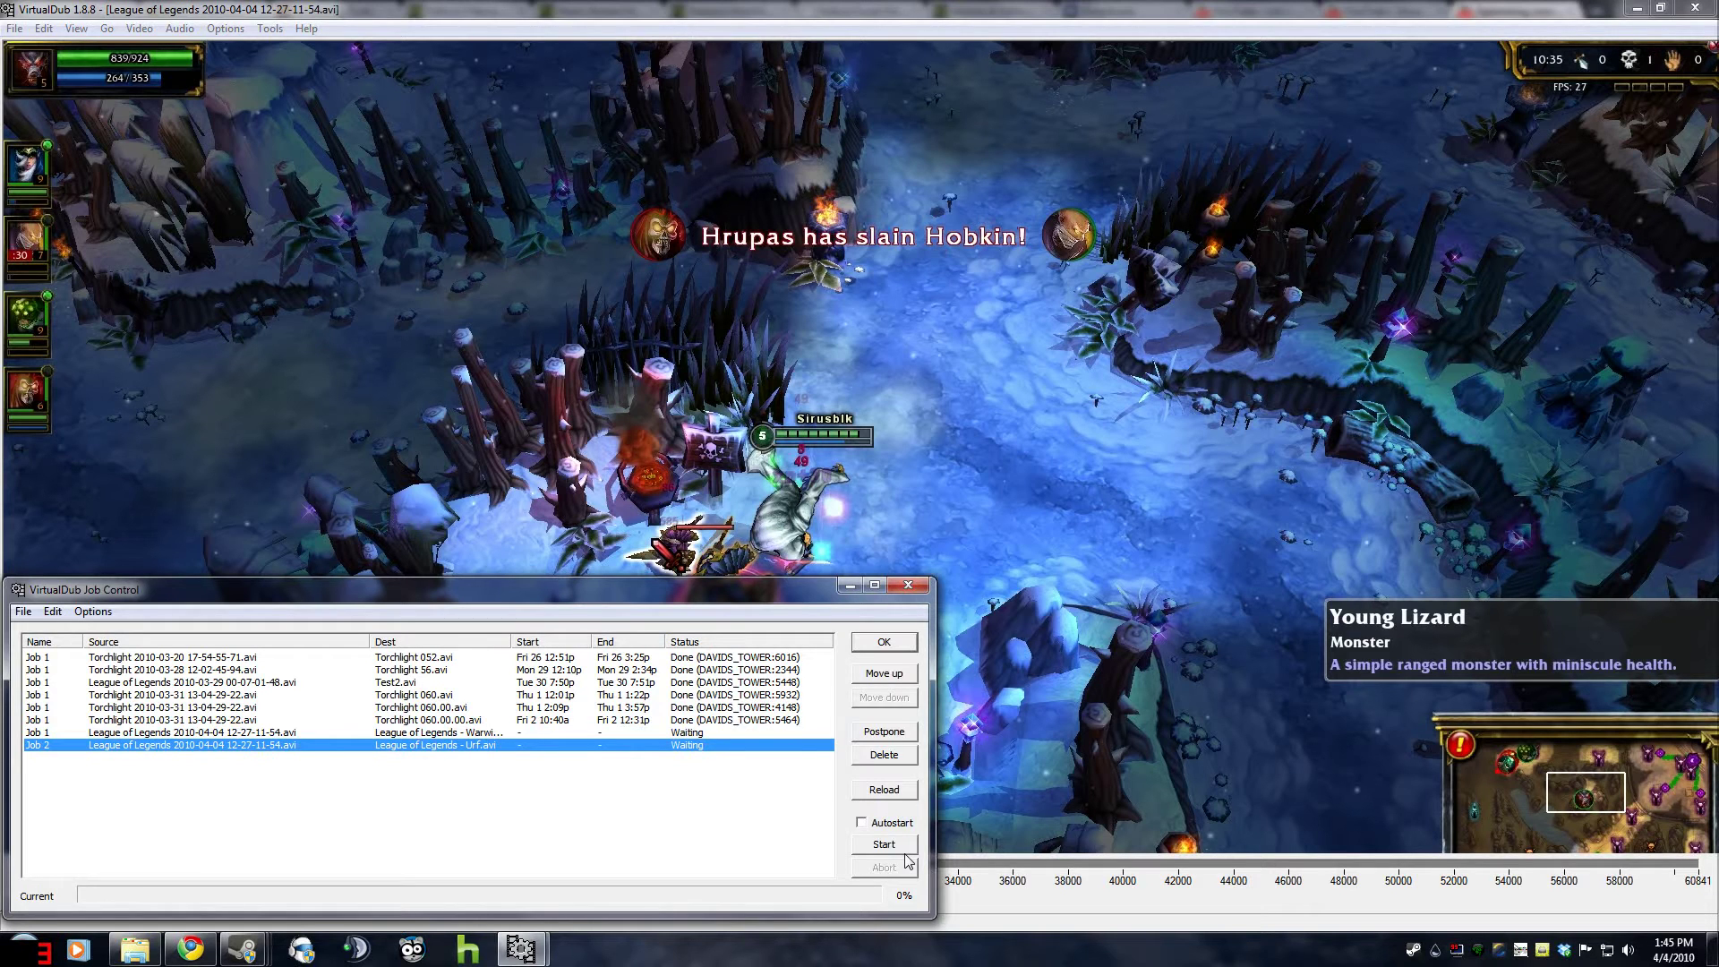
{"action": "left_click", "coordinate": [686, 733]}
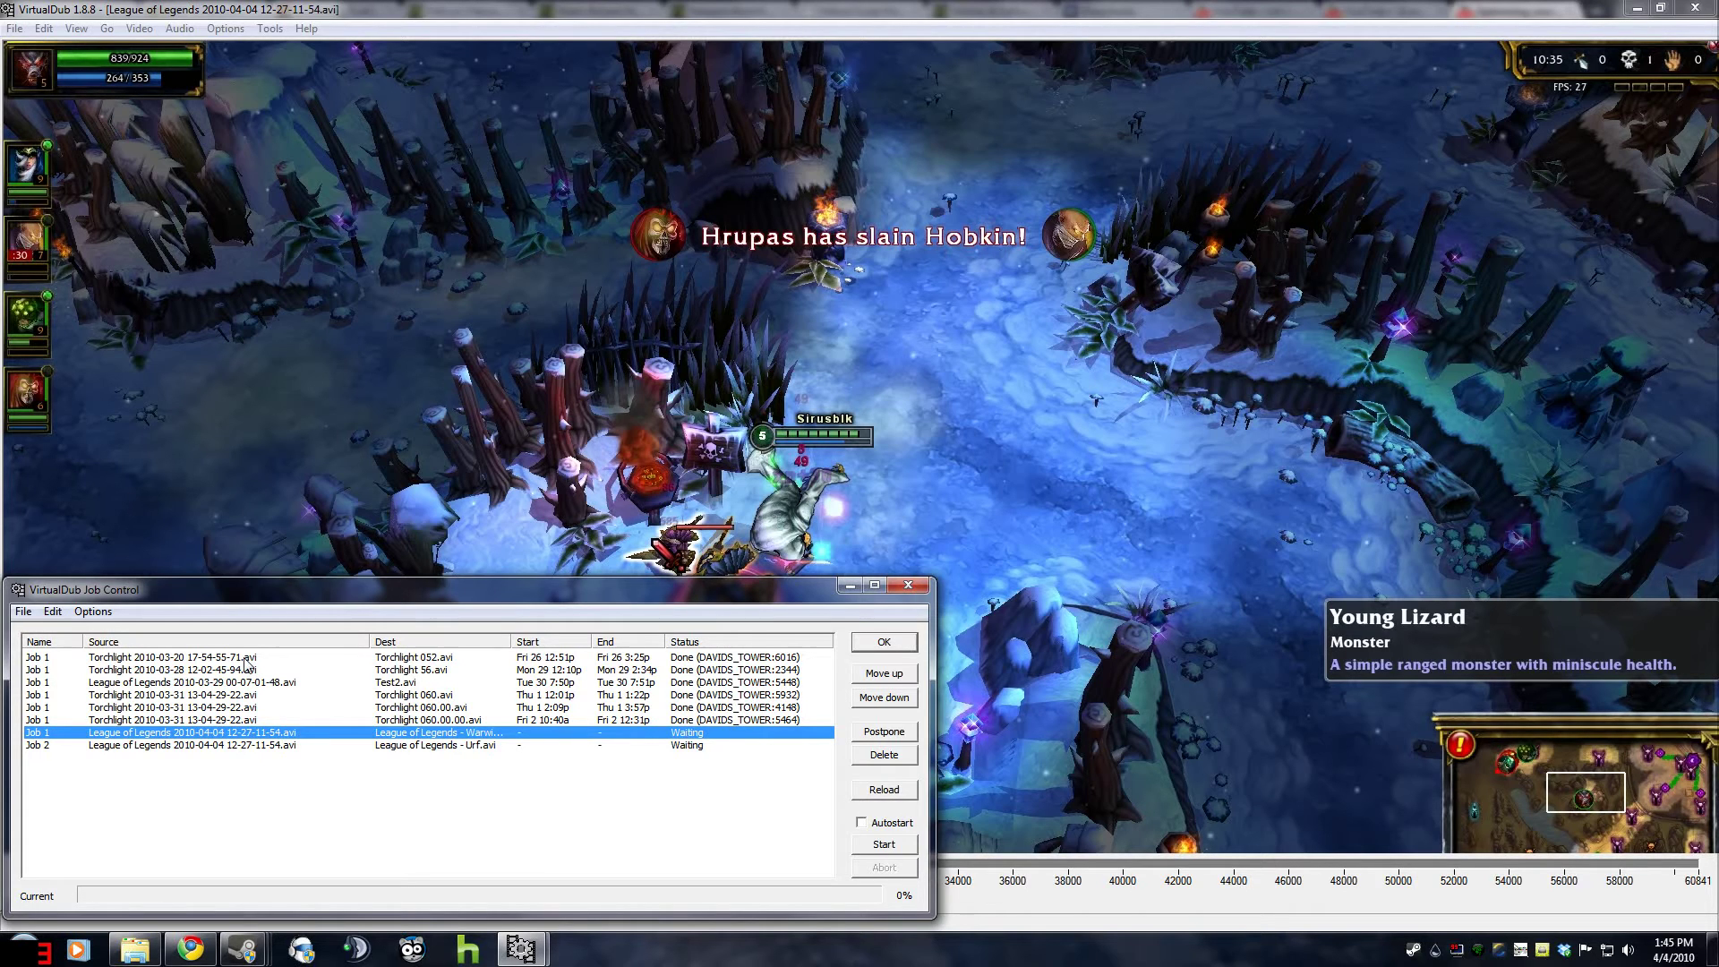
Reload the finished Torchlight 060.00.avi and 060.00.00.avi jobs' sources, then select Job 1
{"action": "left_click", "coordinate": [204, 709]}
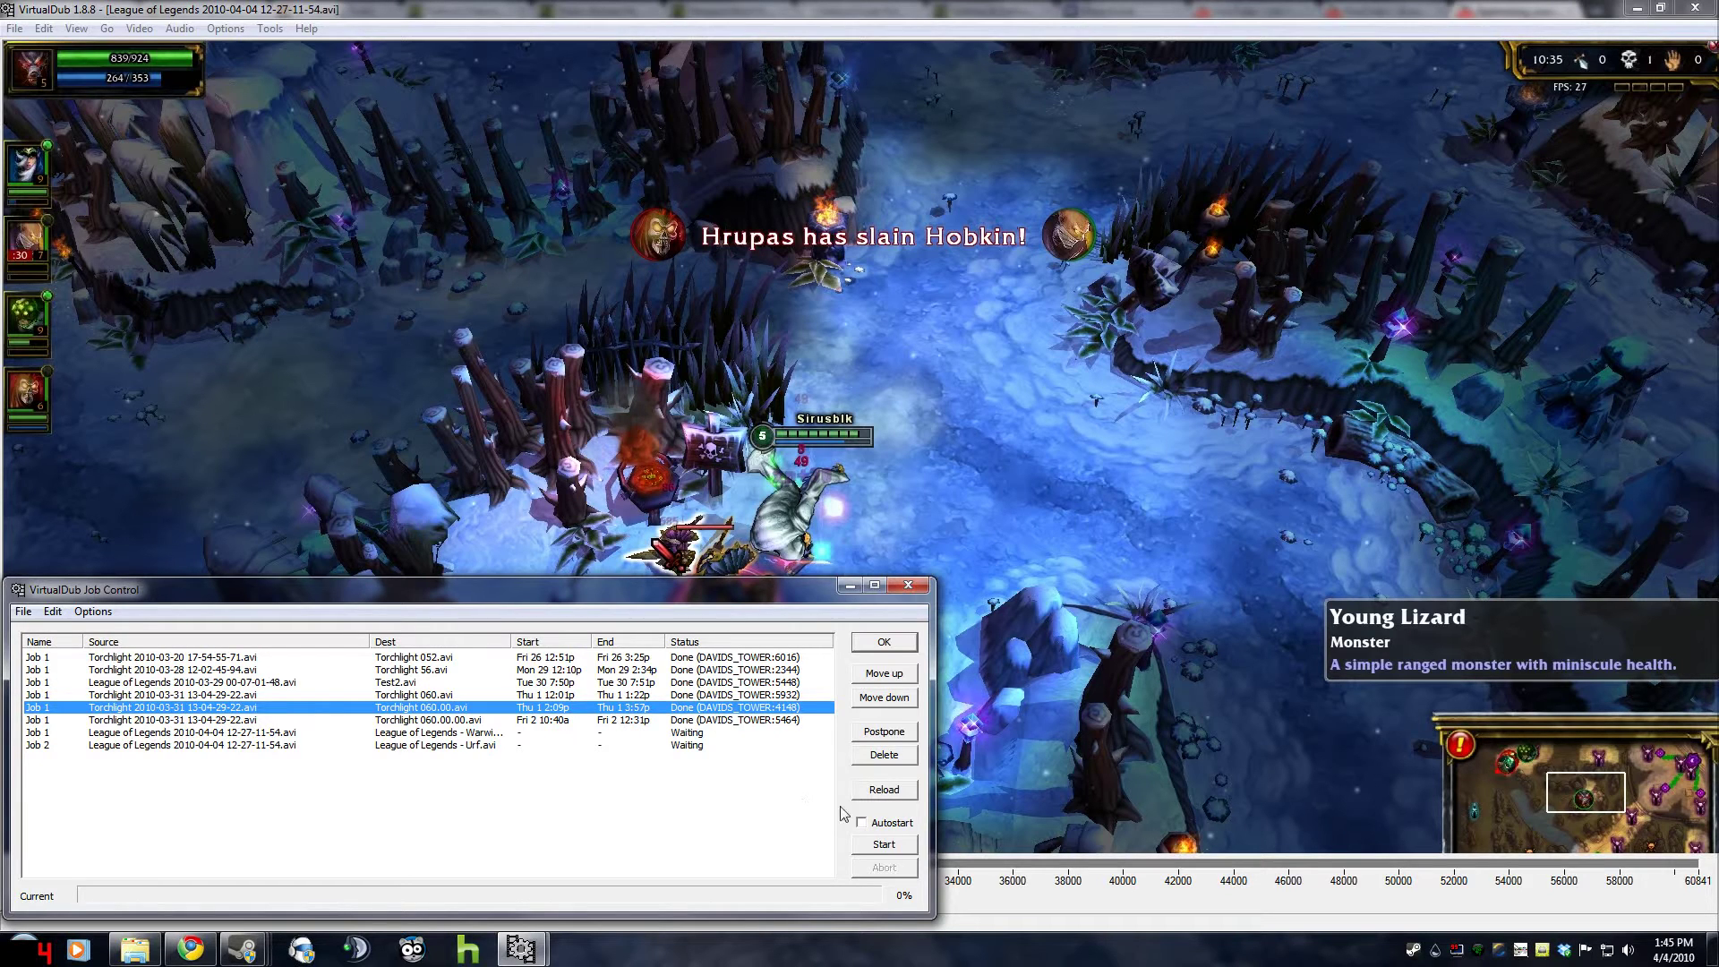
{"action": "left_click", "coordinate": [886, 791]}
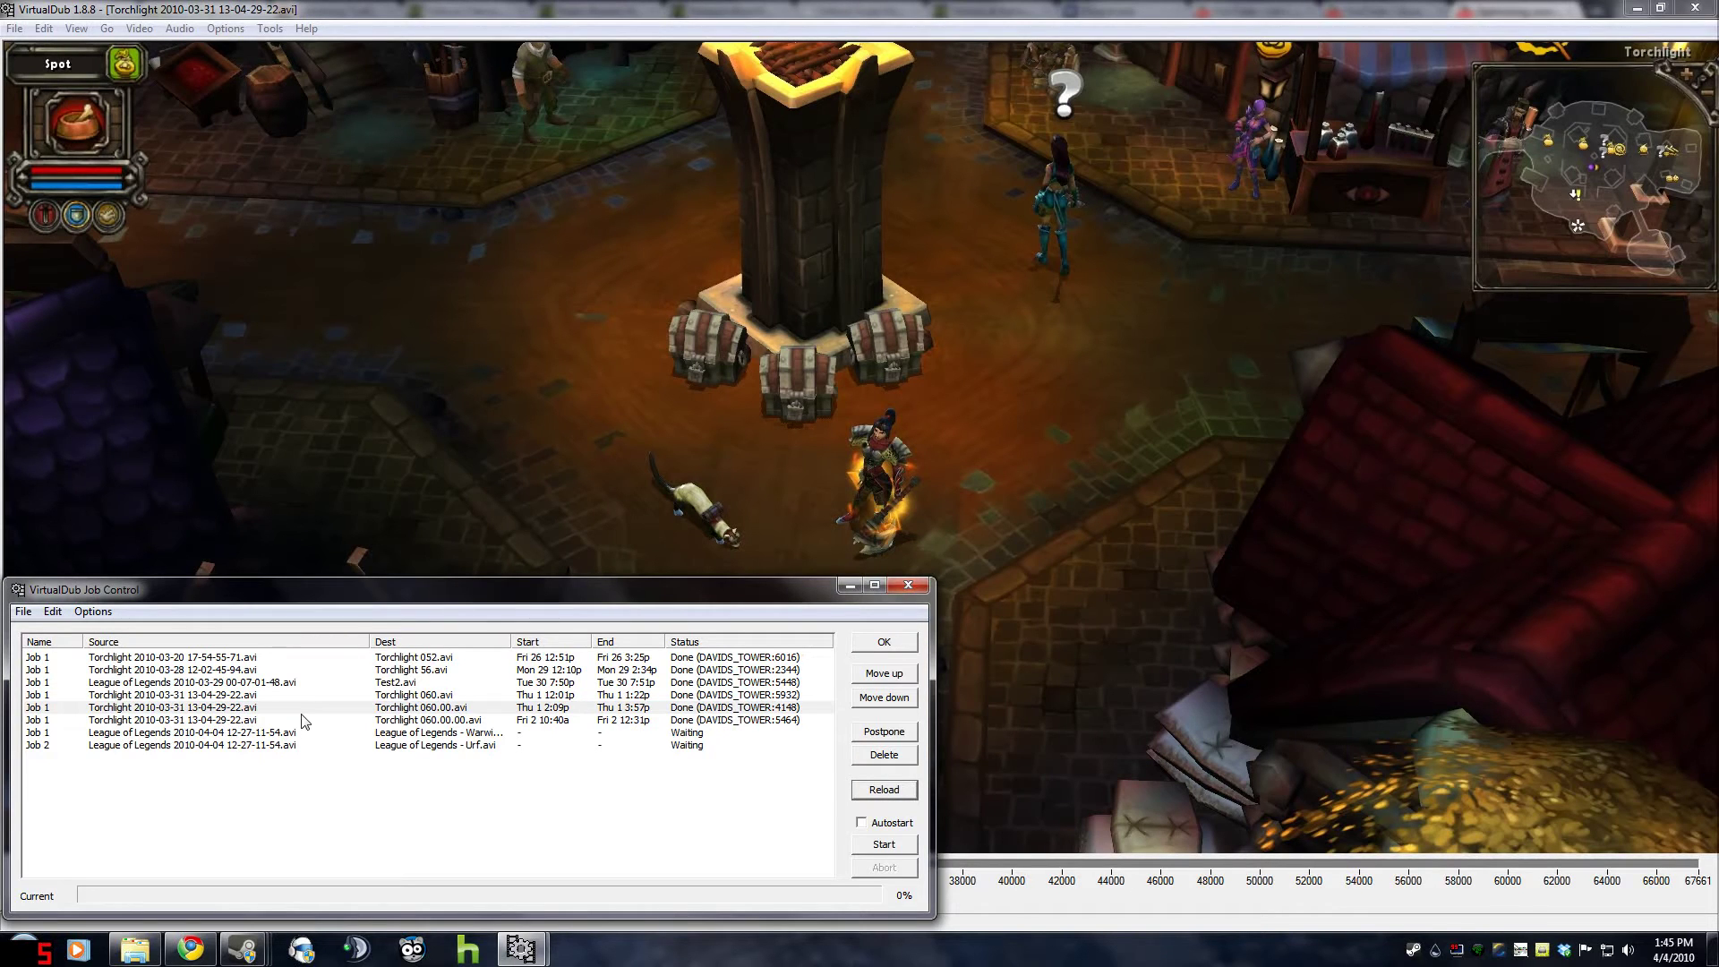
{"action": "left_click", "coordinate": [237, 721]}
{"action": "left_click", "coordinate": [902, 797]}
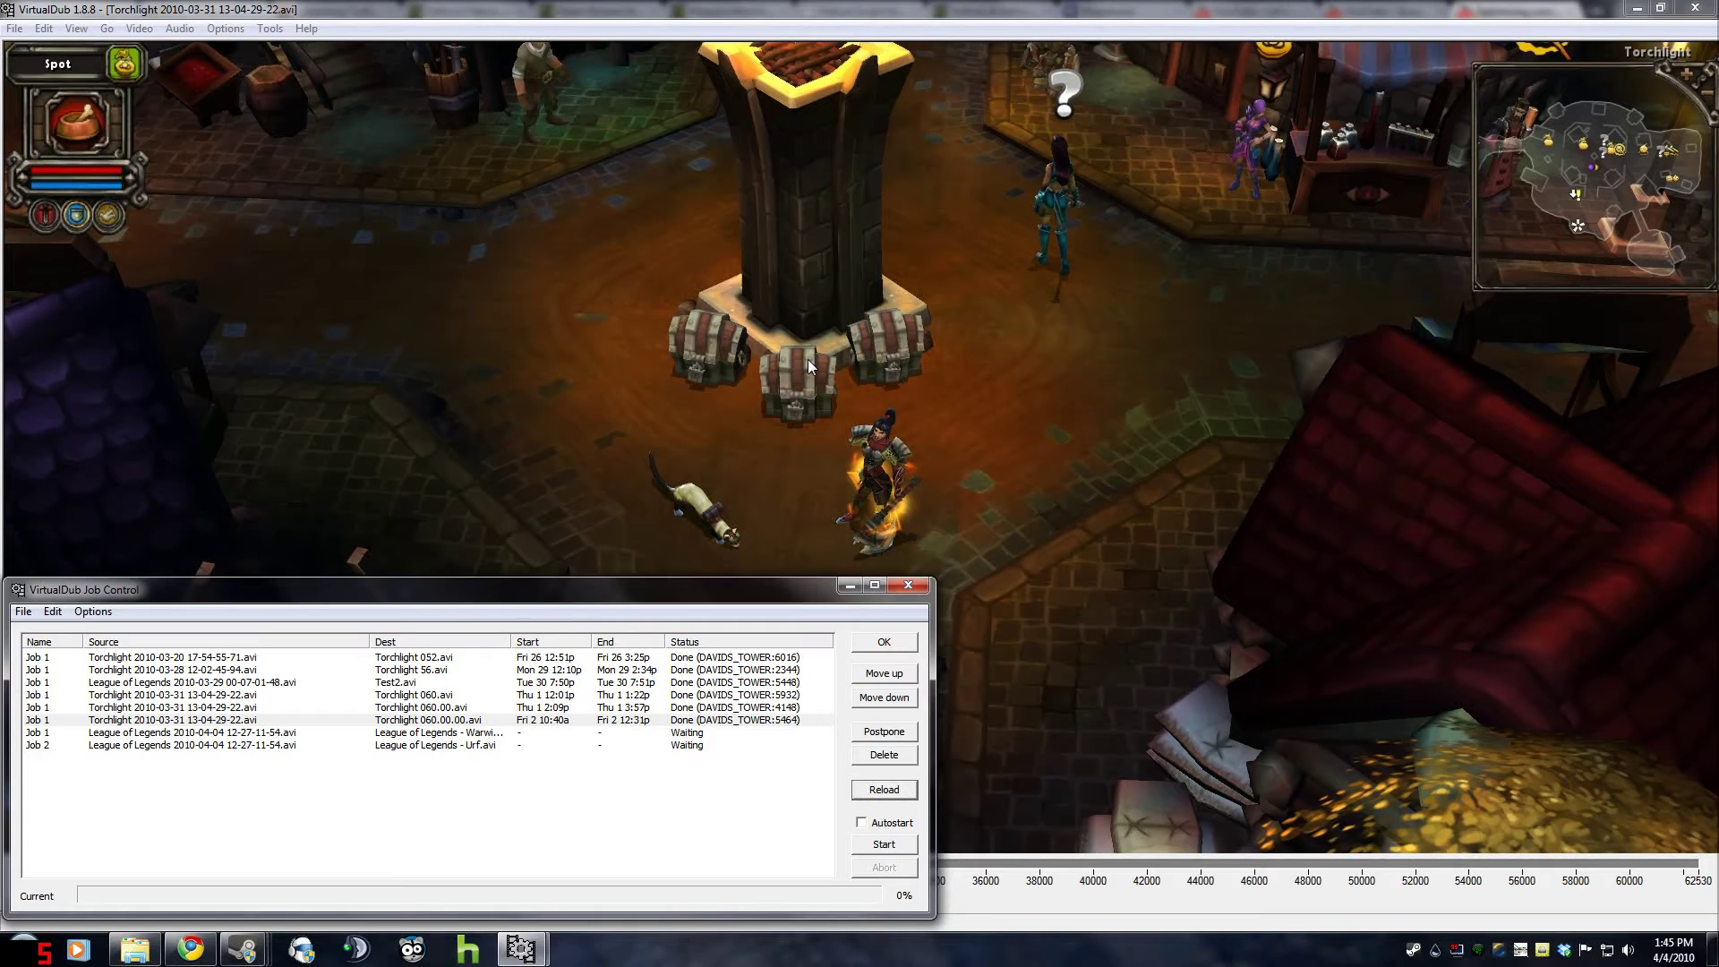
{"action": "left_click", "coordinate": [142, 659]}
Reload Job 1, dismiss the missing-file error, and delete the Torchlight 052.avi job
{"action": "left_click", "coordinate": [883, 795]}
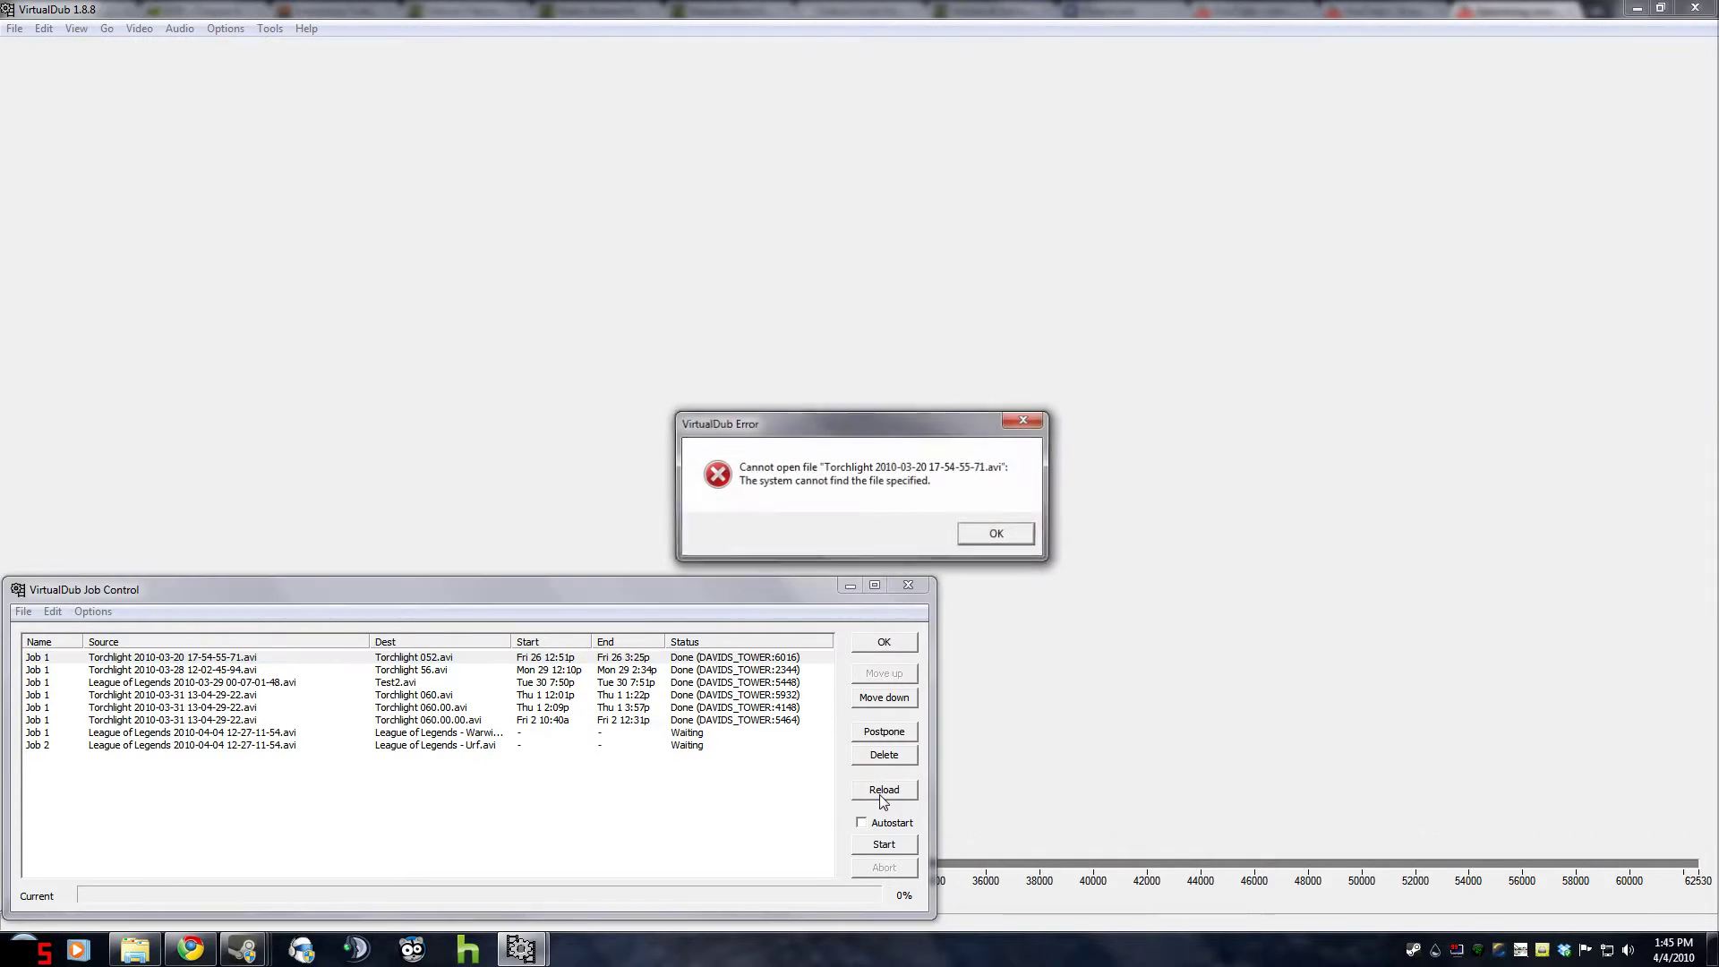
{"action": "left_click", "coordinate": [1010, 536]}
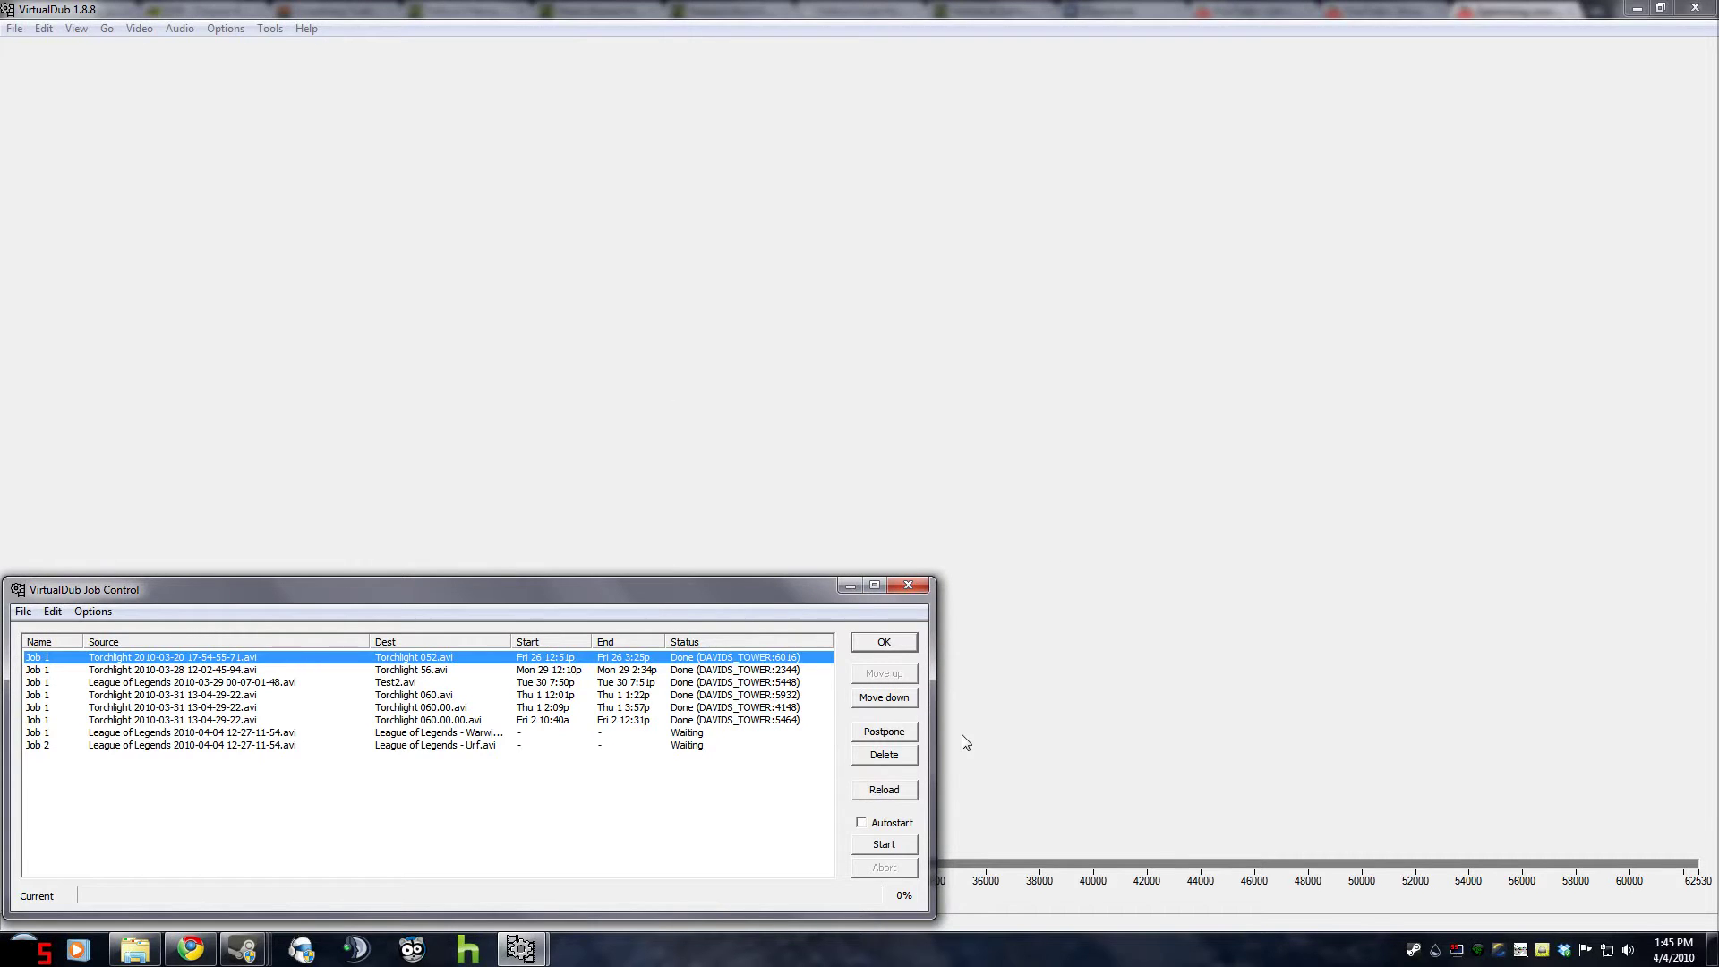
{"action": "left_click", "coordinate": [884, 755]}
Select the waiting League of Legends job and reload its 12-27-11-54 source
{"action": "left_click", "coordinate": [320, 684]}
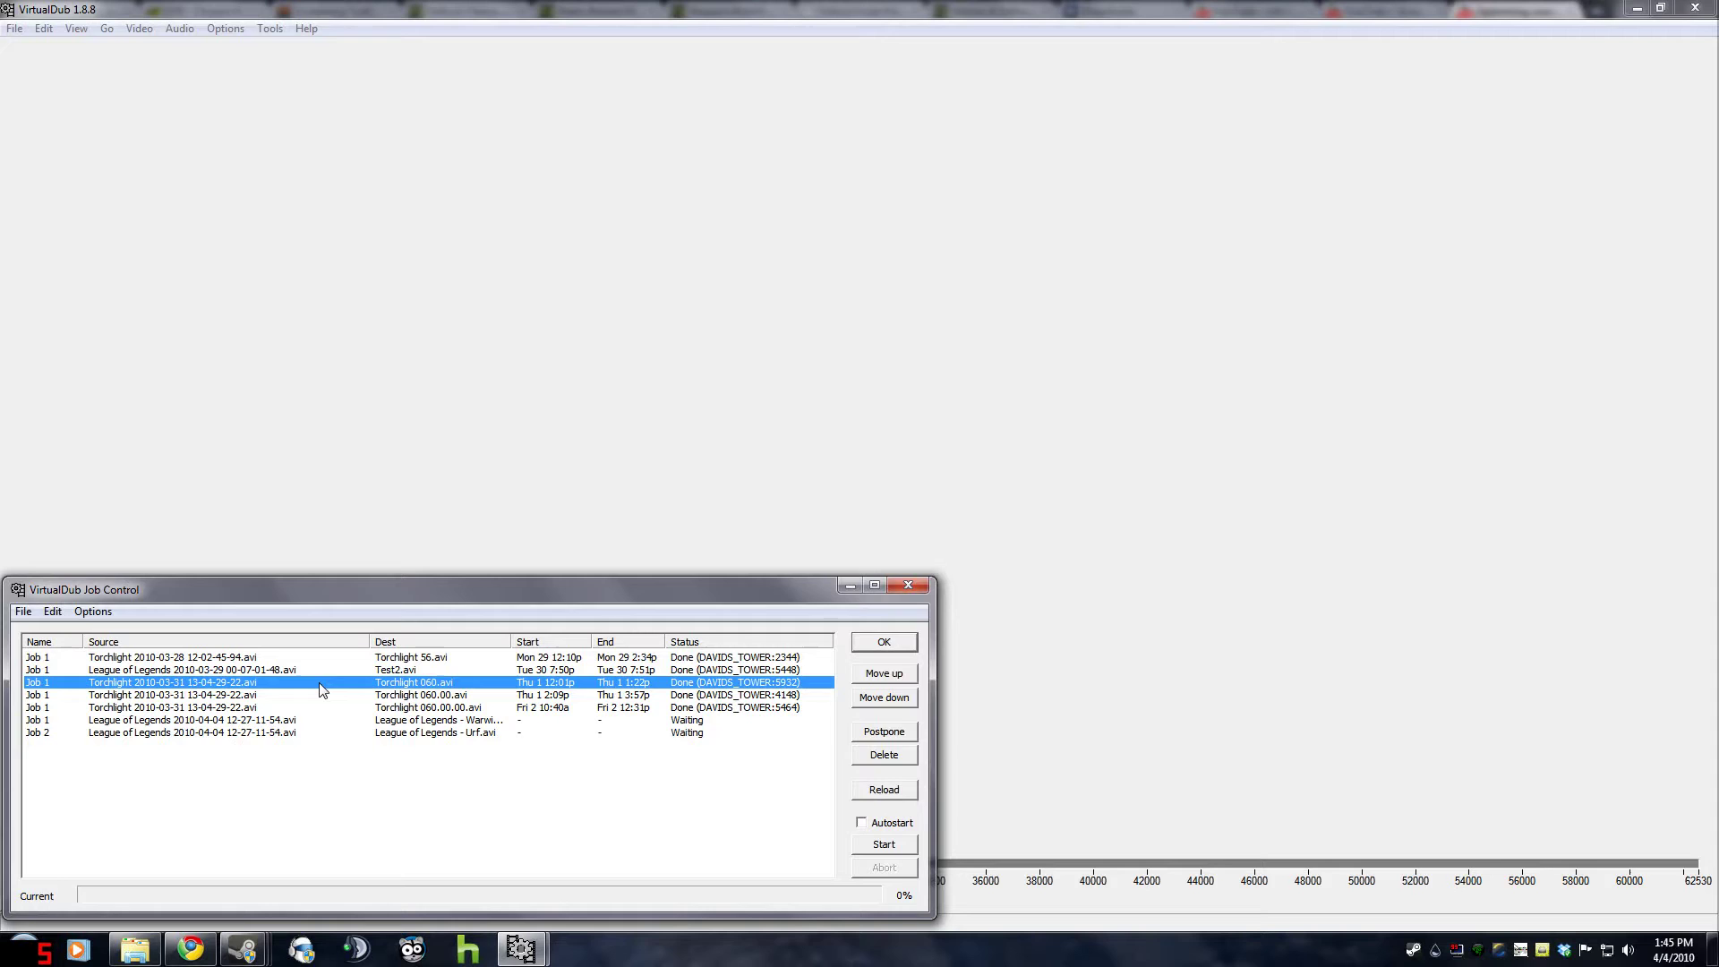
{"action": "left_click", "coordinate": [412, 733]}
{"action": "left_click", "coordinate": [413, 721]}
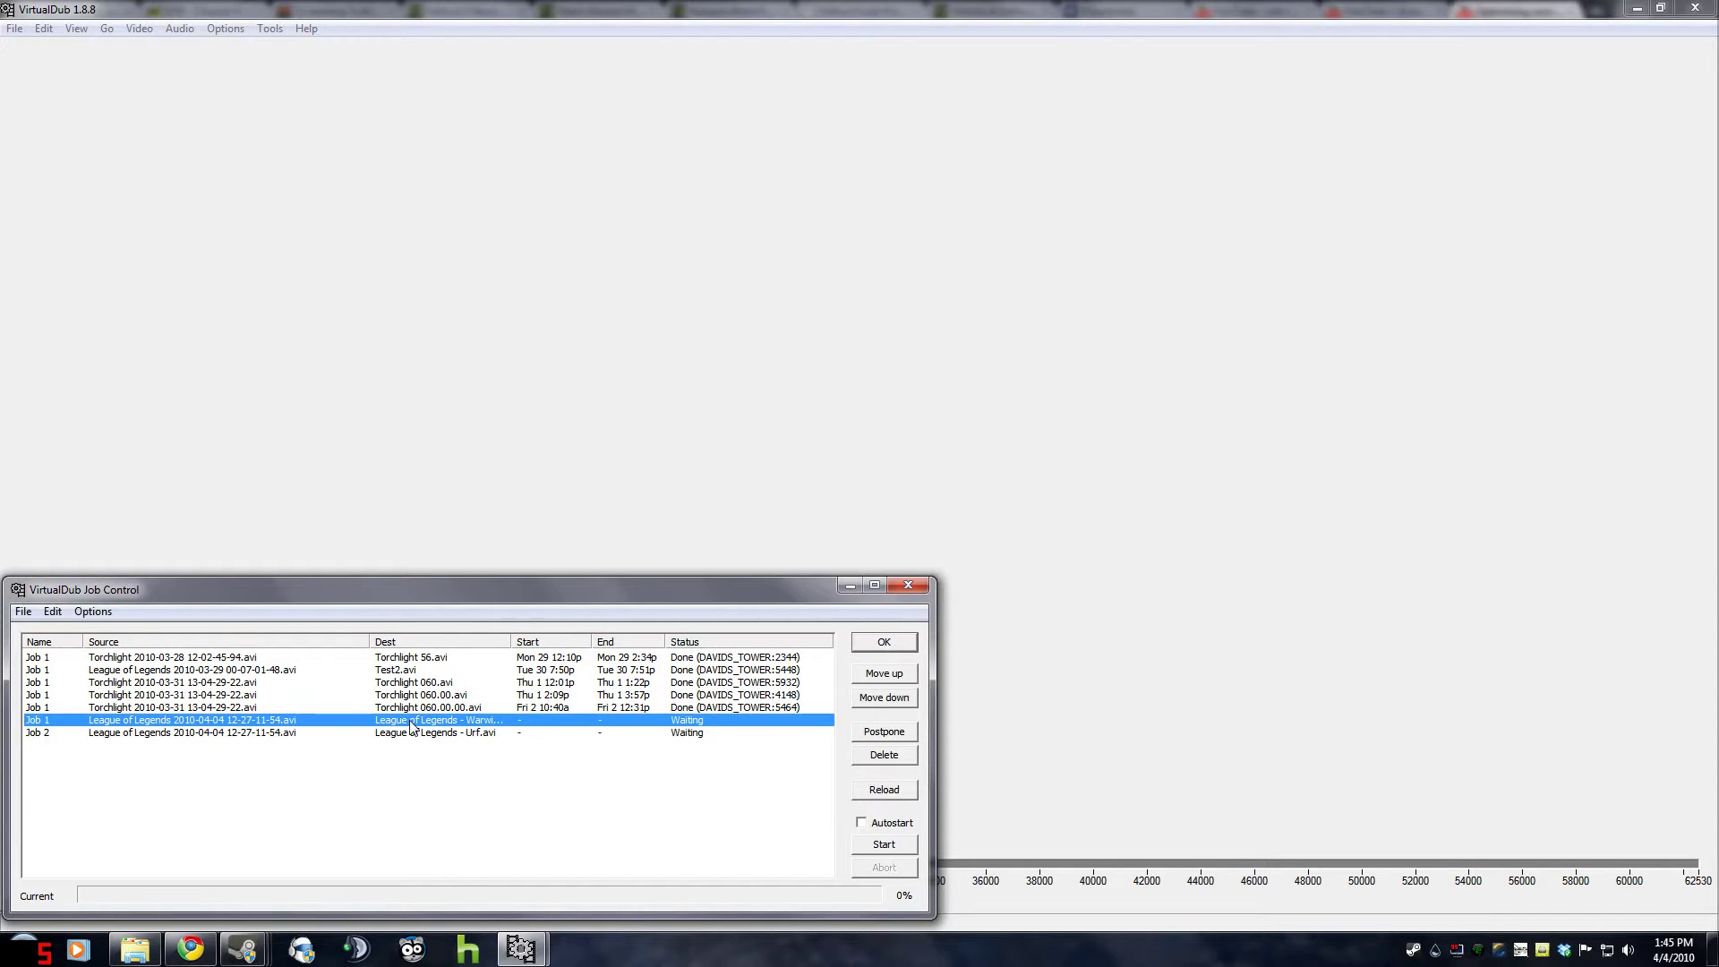
{"action": "left_click", "coordinate": [878, 791]}
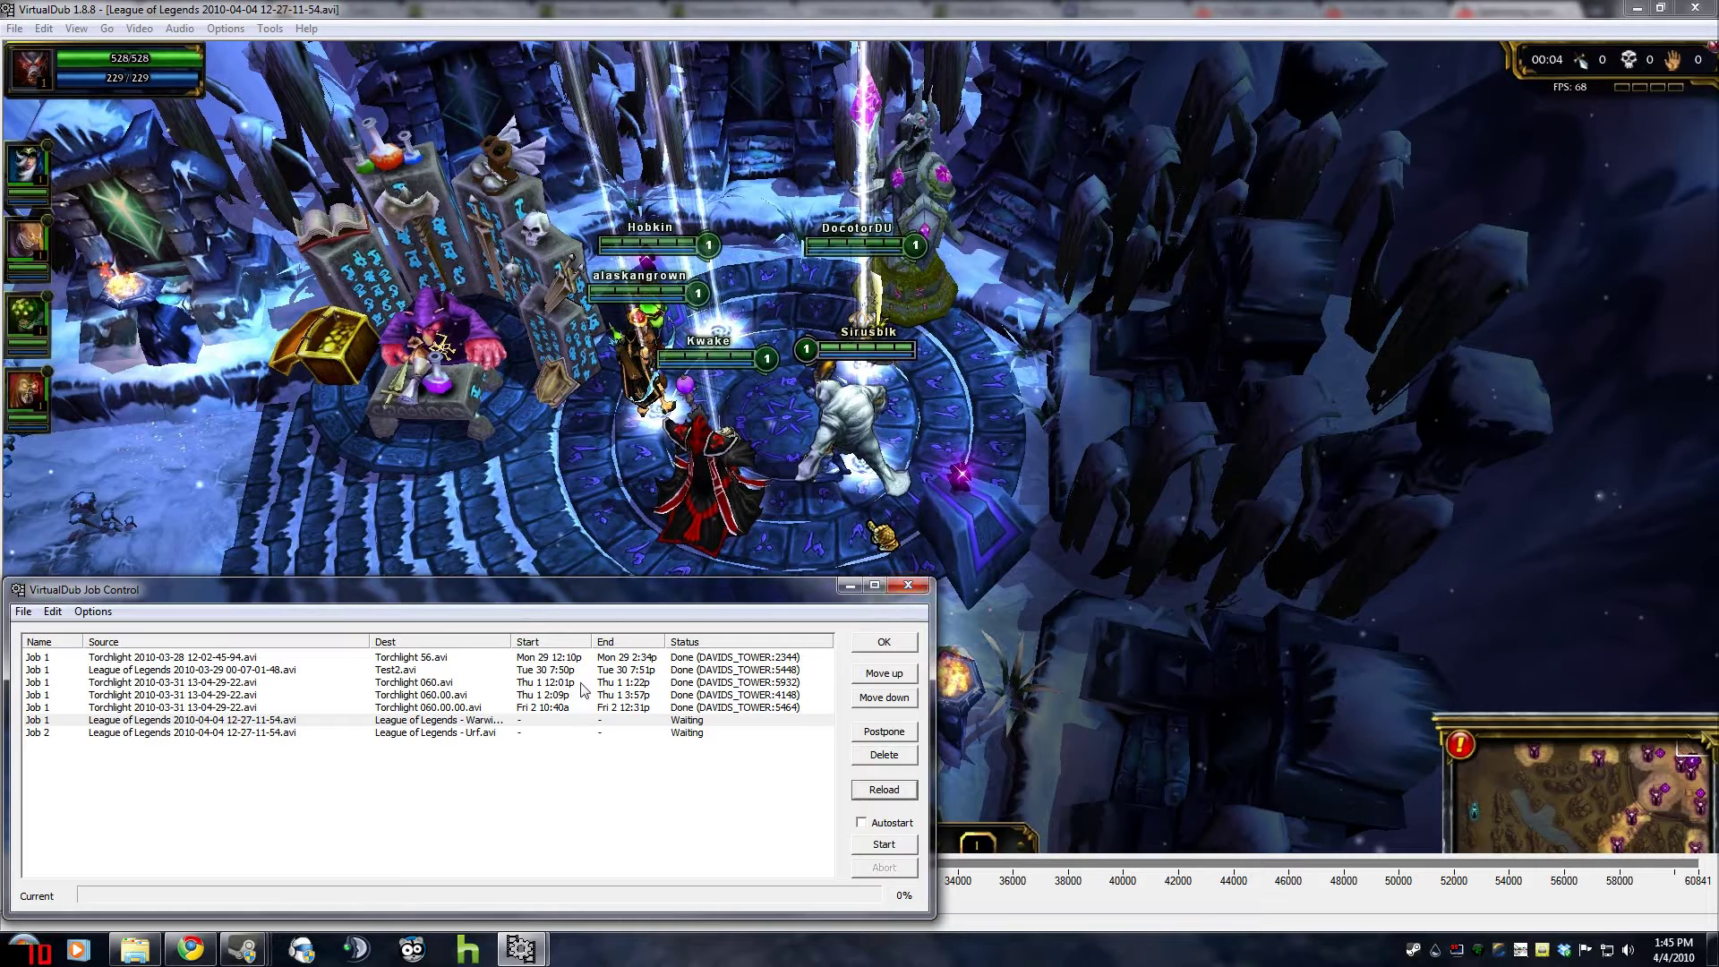
Close Job Control and switch to the YouTube "Optimizing your video uploads" help page
{"action": "left_click", "coordinate": [852, 811]}
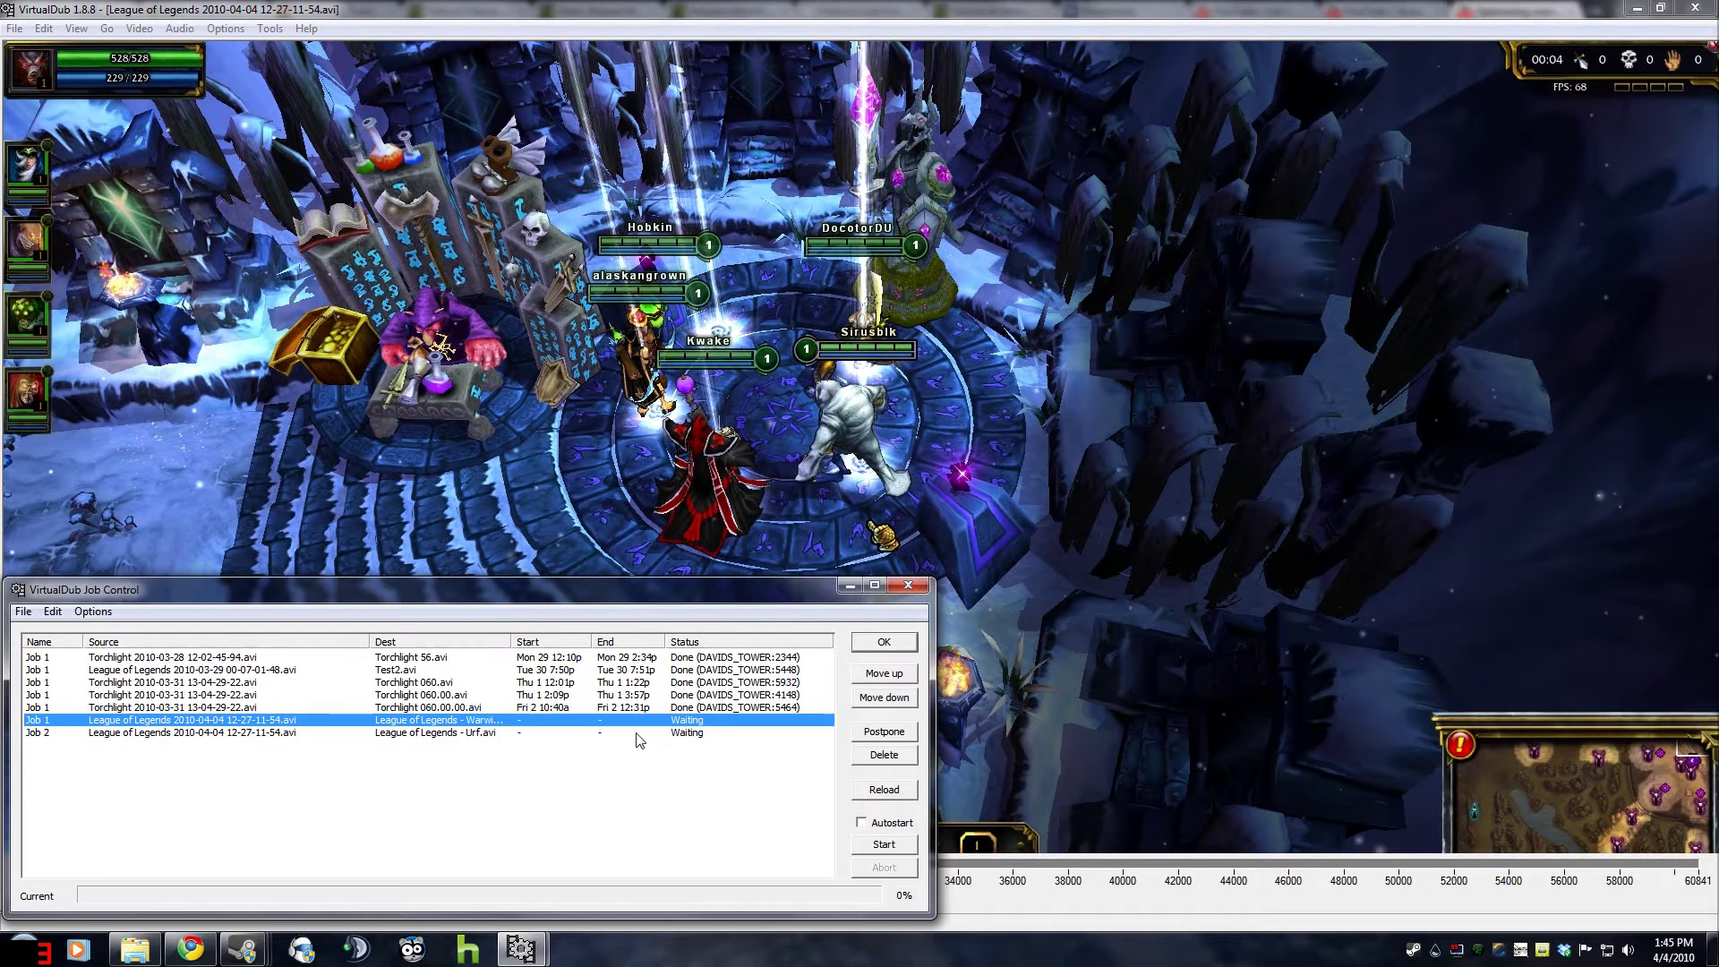
{"action": "left_click", "coordinate": [910, 588]}
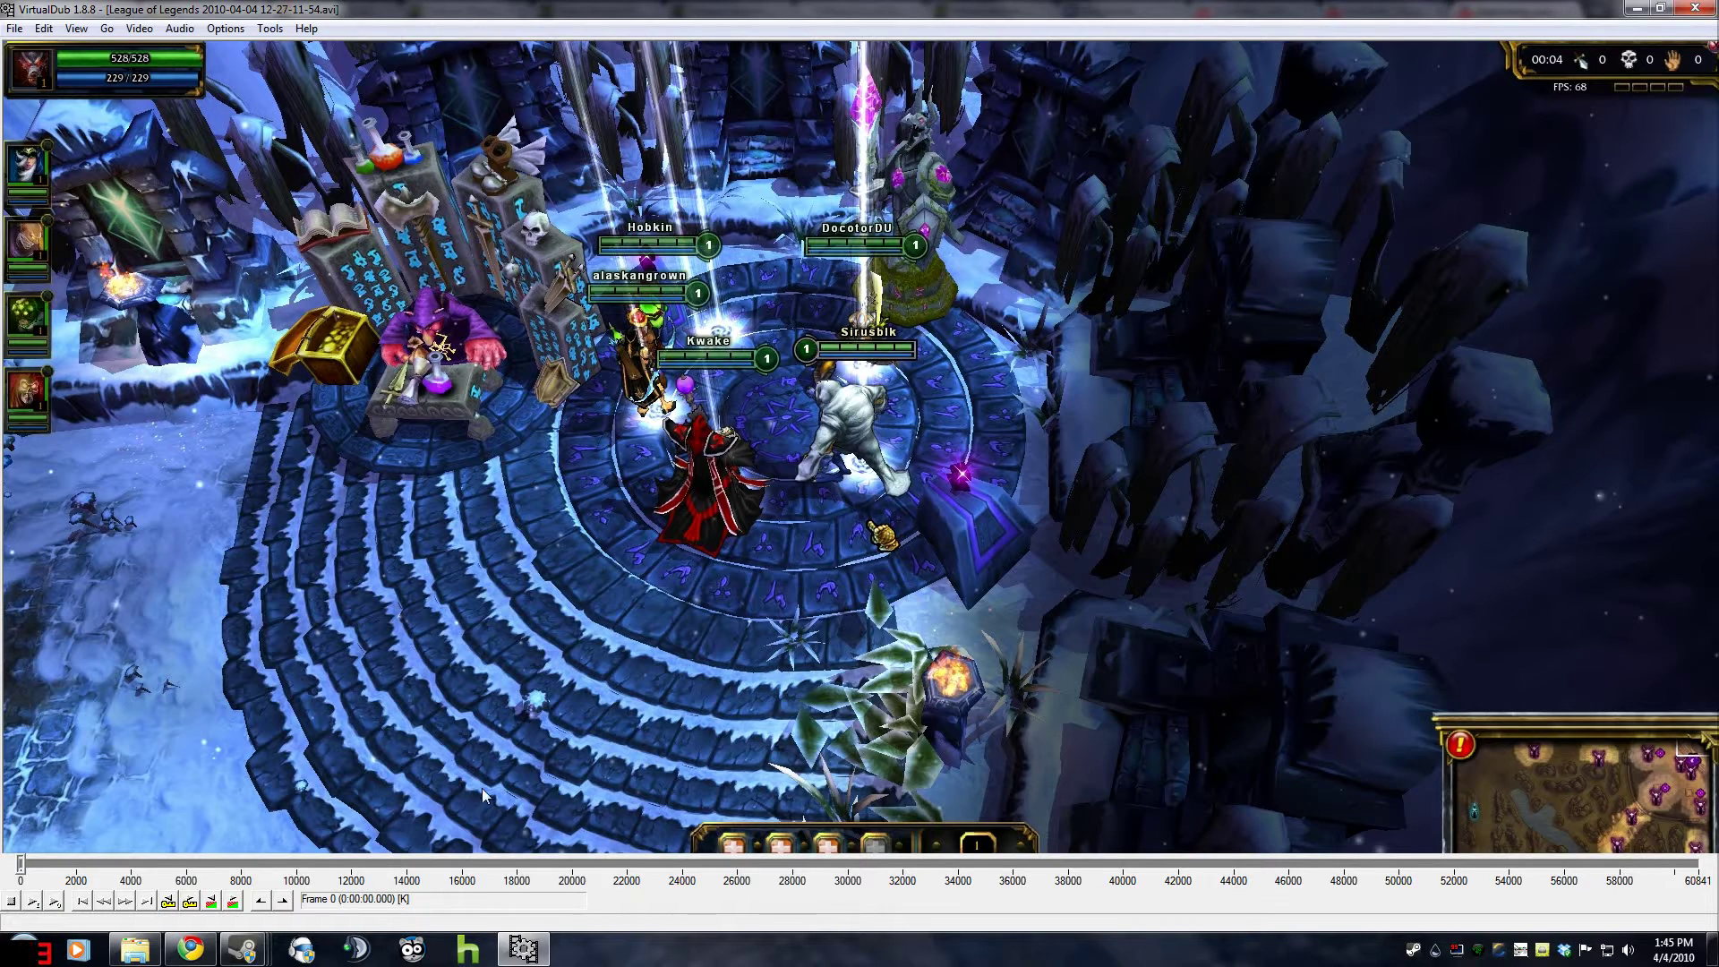
{"action": "left_click", "coordinate": [215, 951]}
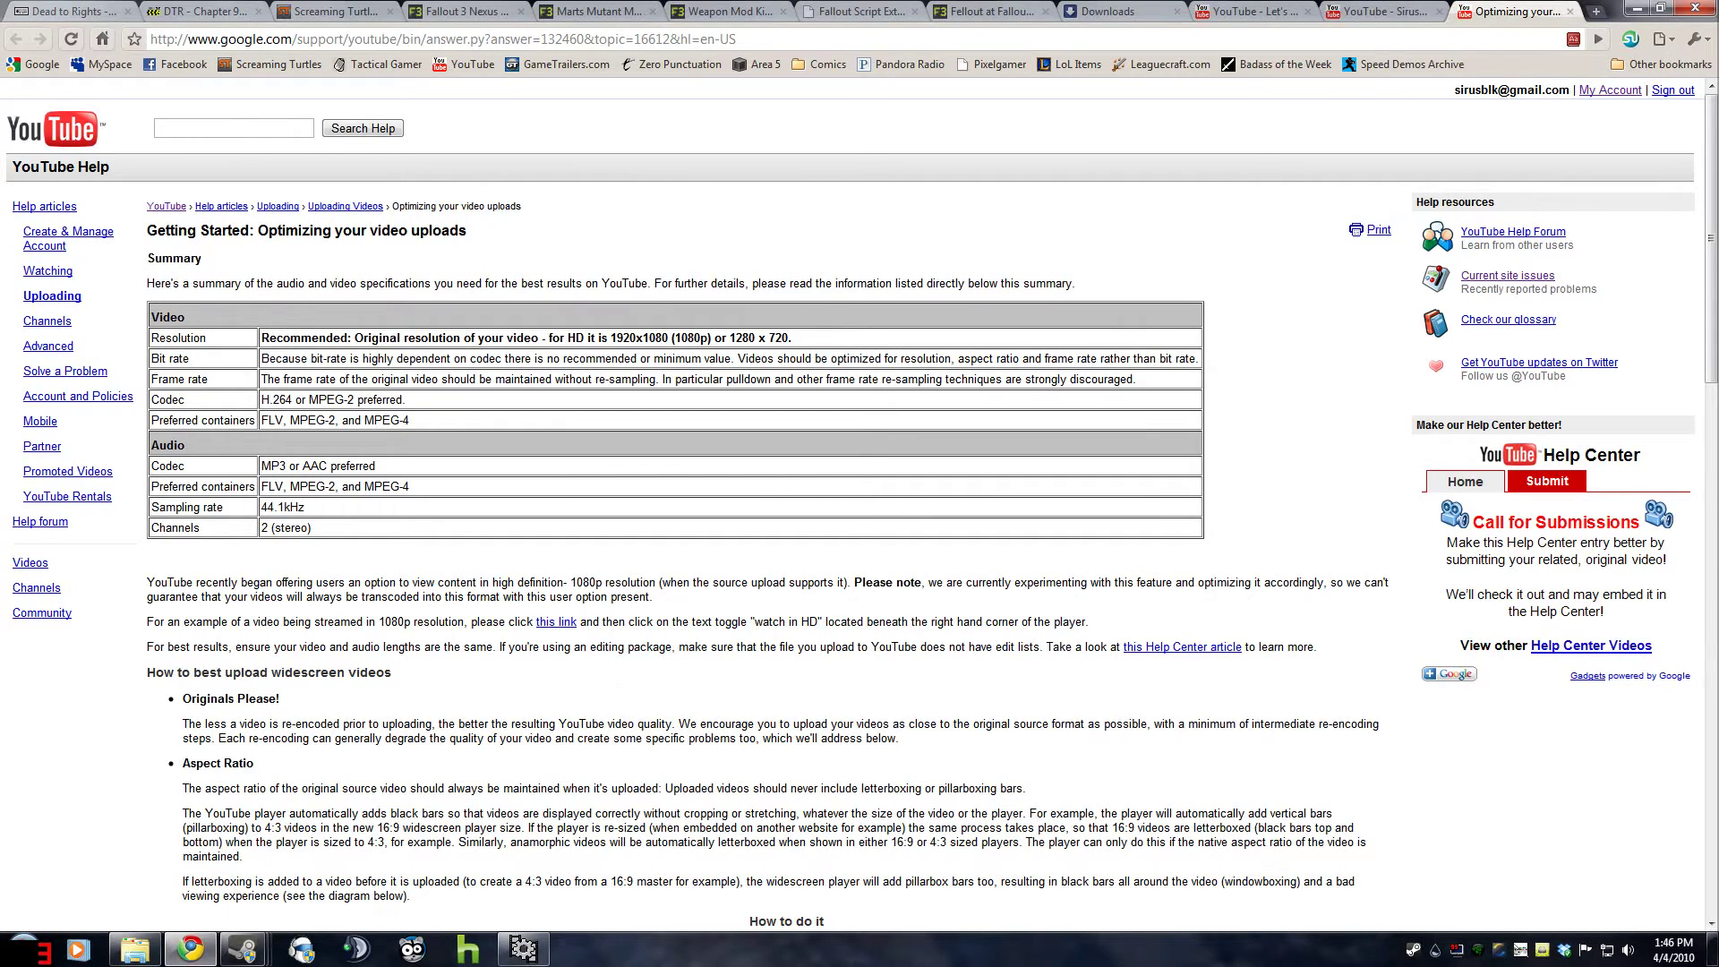
{"action": "left_click_drag", "start_coordinate": [429, 423], "coordinate": [364, 421]}
{"action": "left_click", "coordinate": [258, 465]}
{"action": "left_click", "coordinate": [523, 949]}
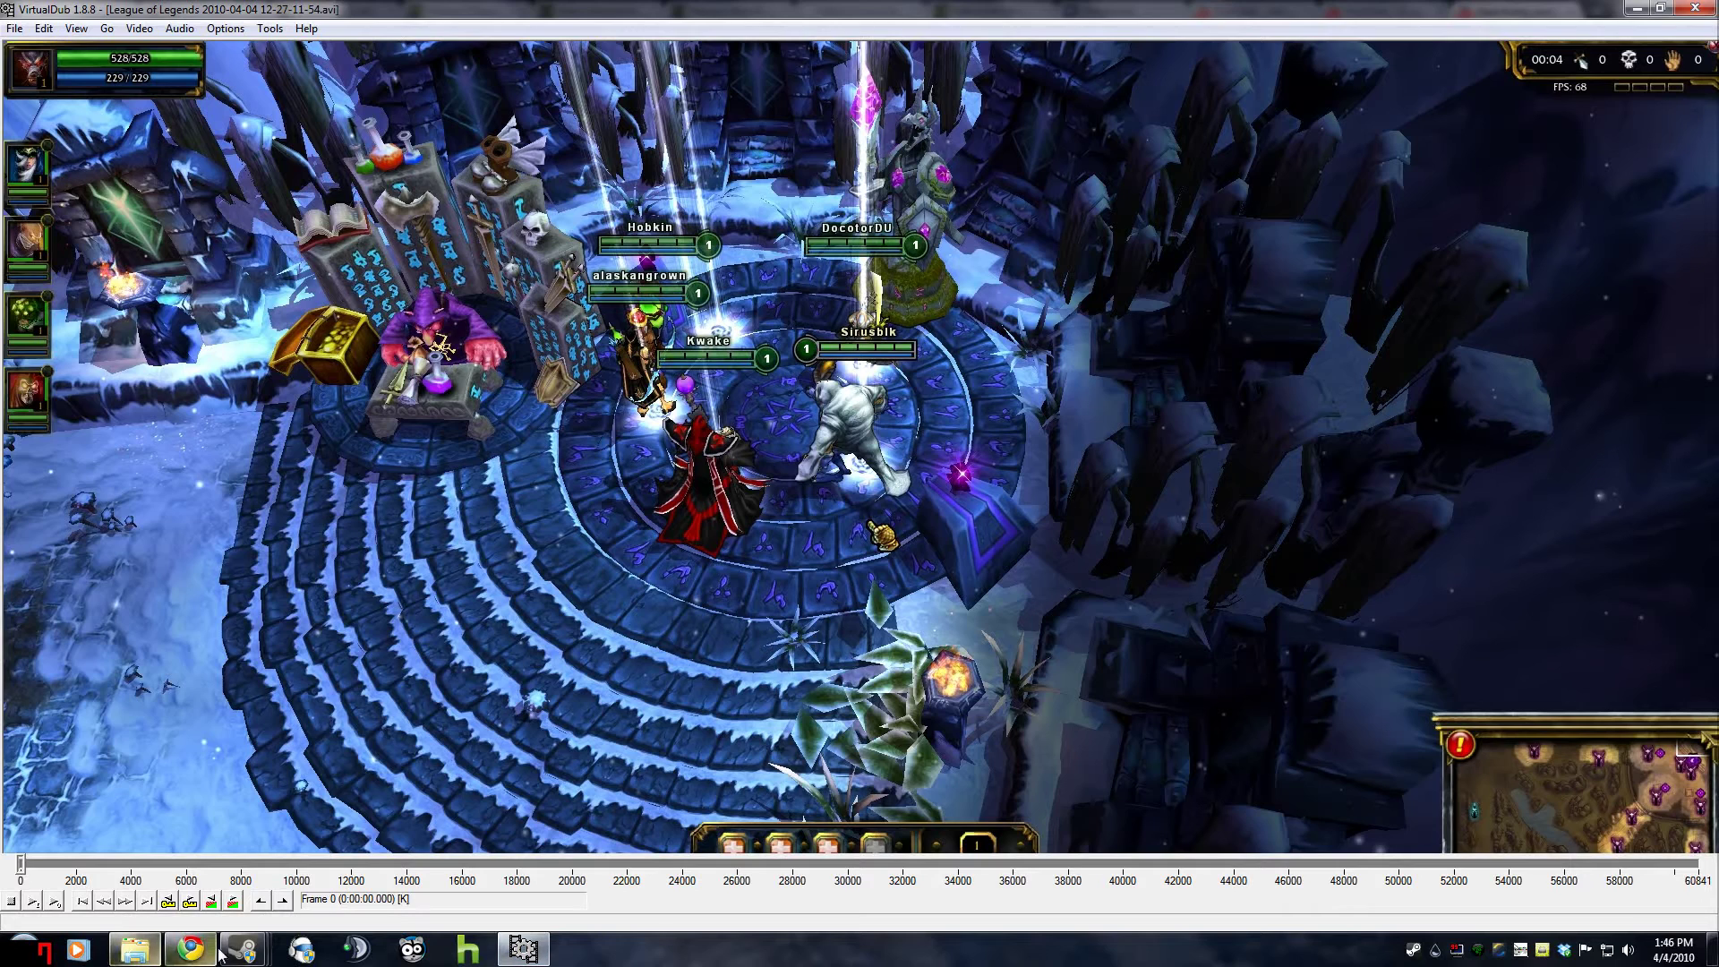
{"action": "mouse_move", "coordinate": [241, 956]}
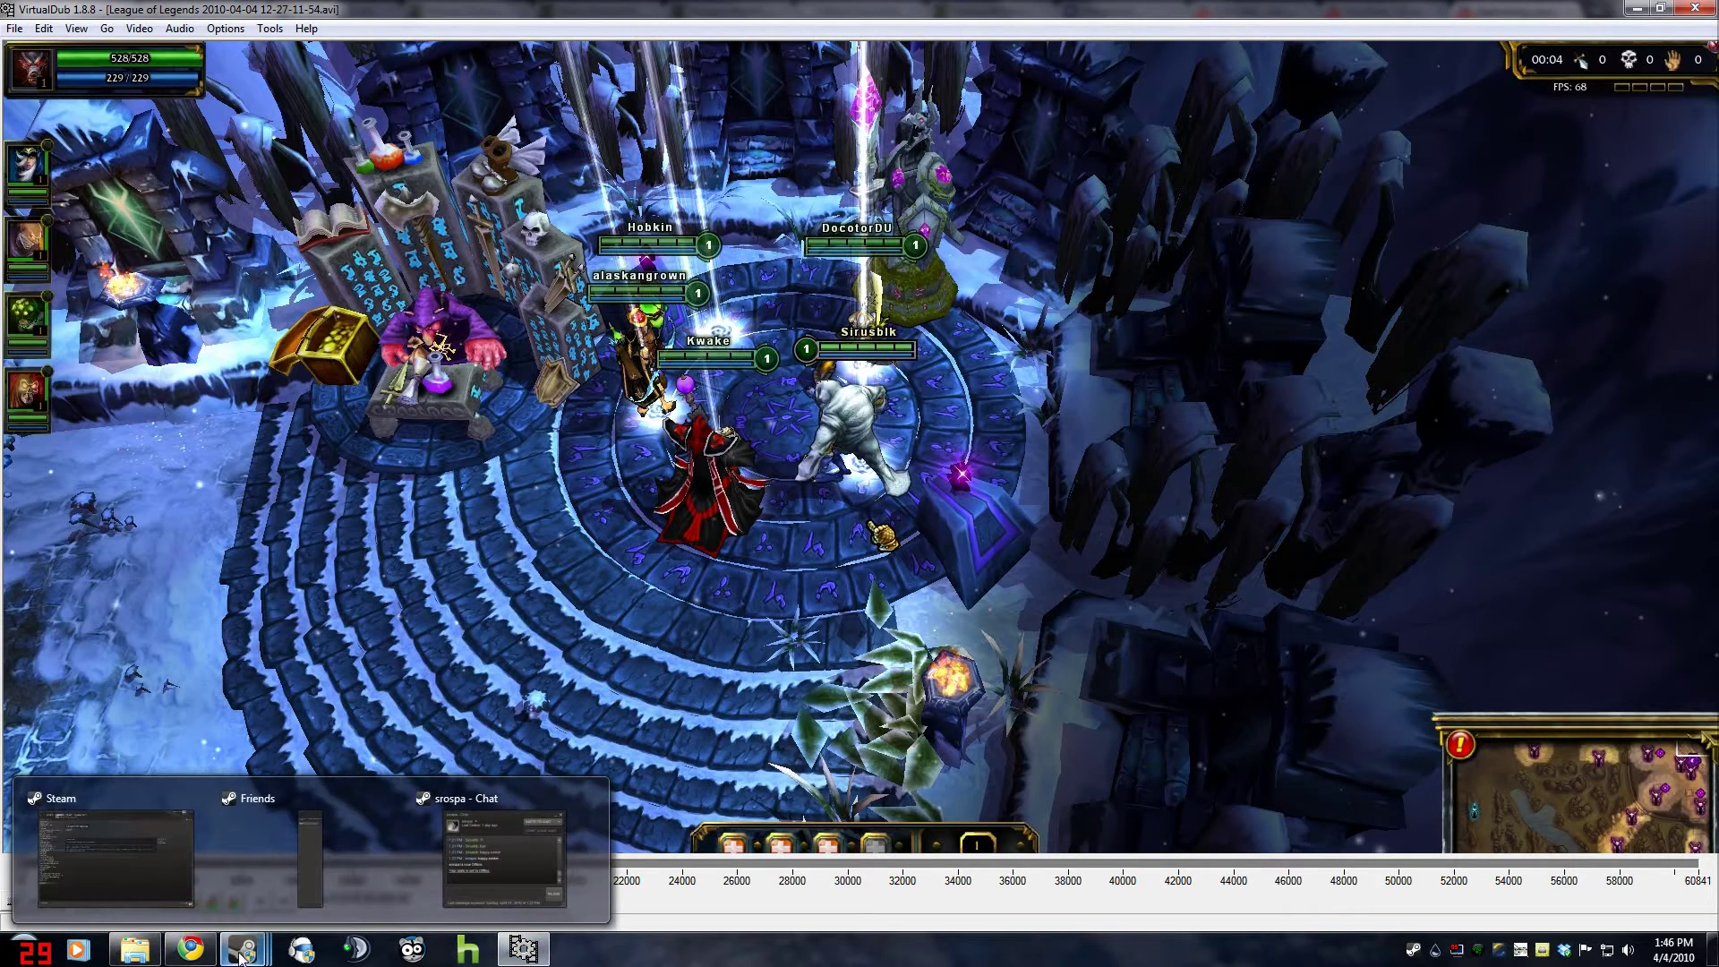
{"action": "left_click", "coordinate": [190, 949]}
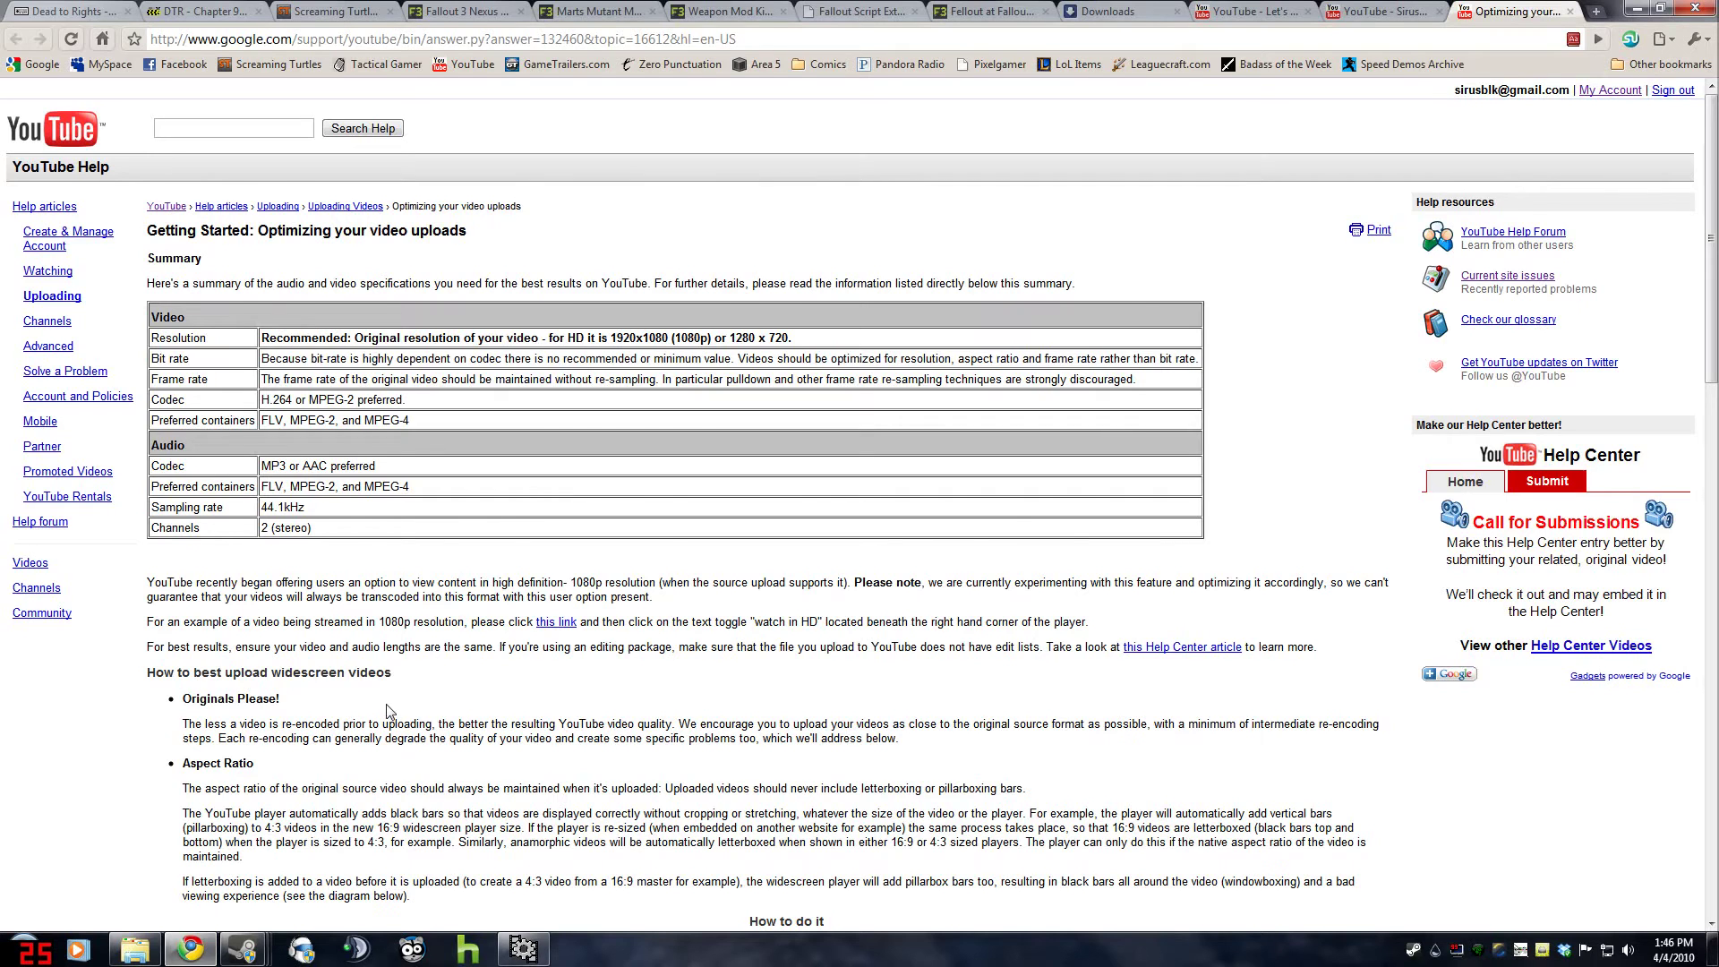
{"action": "scroll", "coordinate": [387, 710], "scroll_direction": "down", "scroll_amount": 1}
{"action": "scroll", "coordinate": [418, 549], "scroll_direction": "up", "scroll_amount": 1}
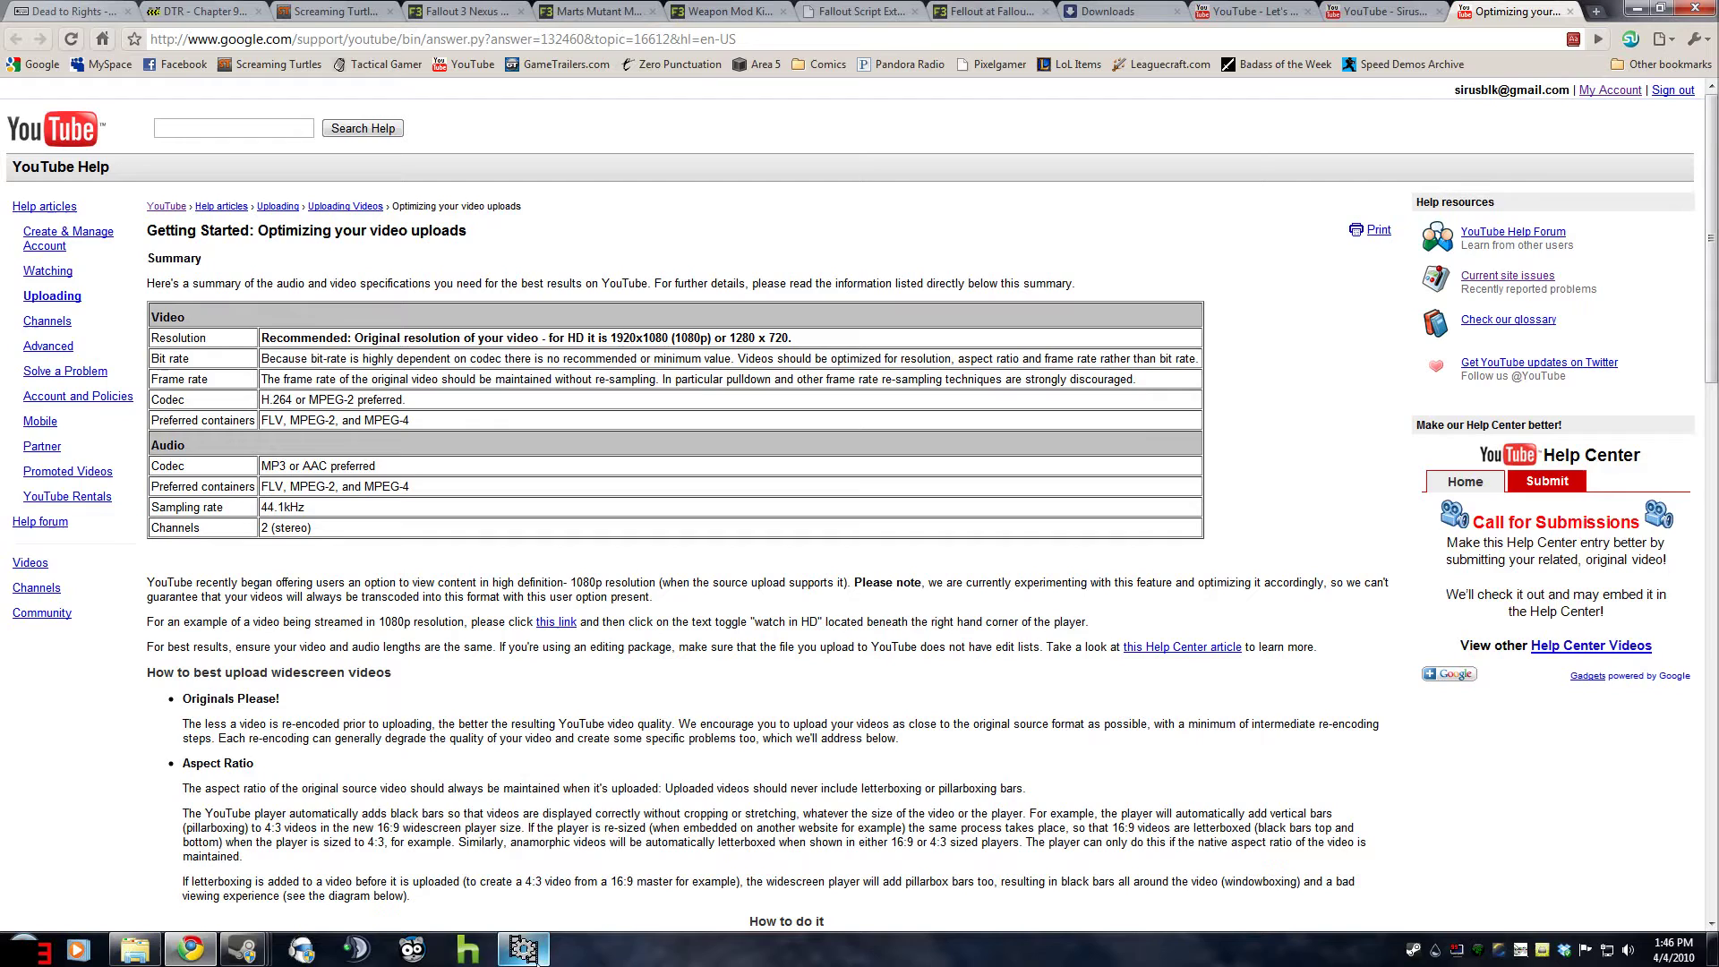
{"action": "mouse_move", "coordinate": [523, 949]}
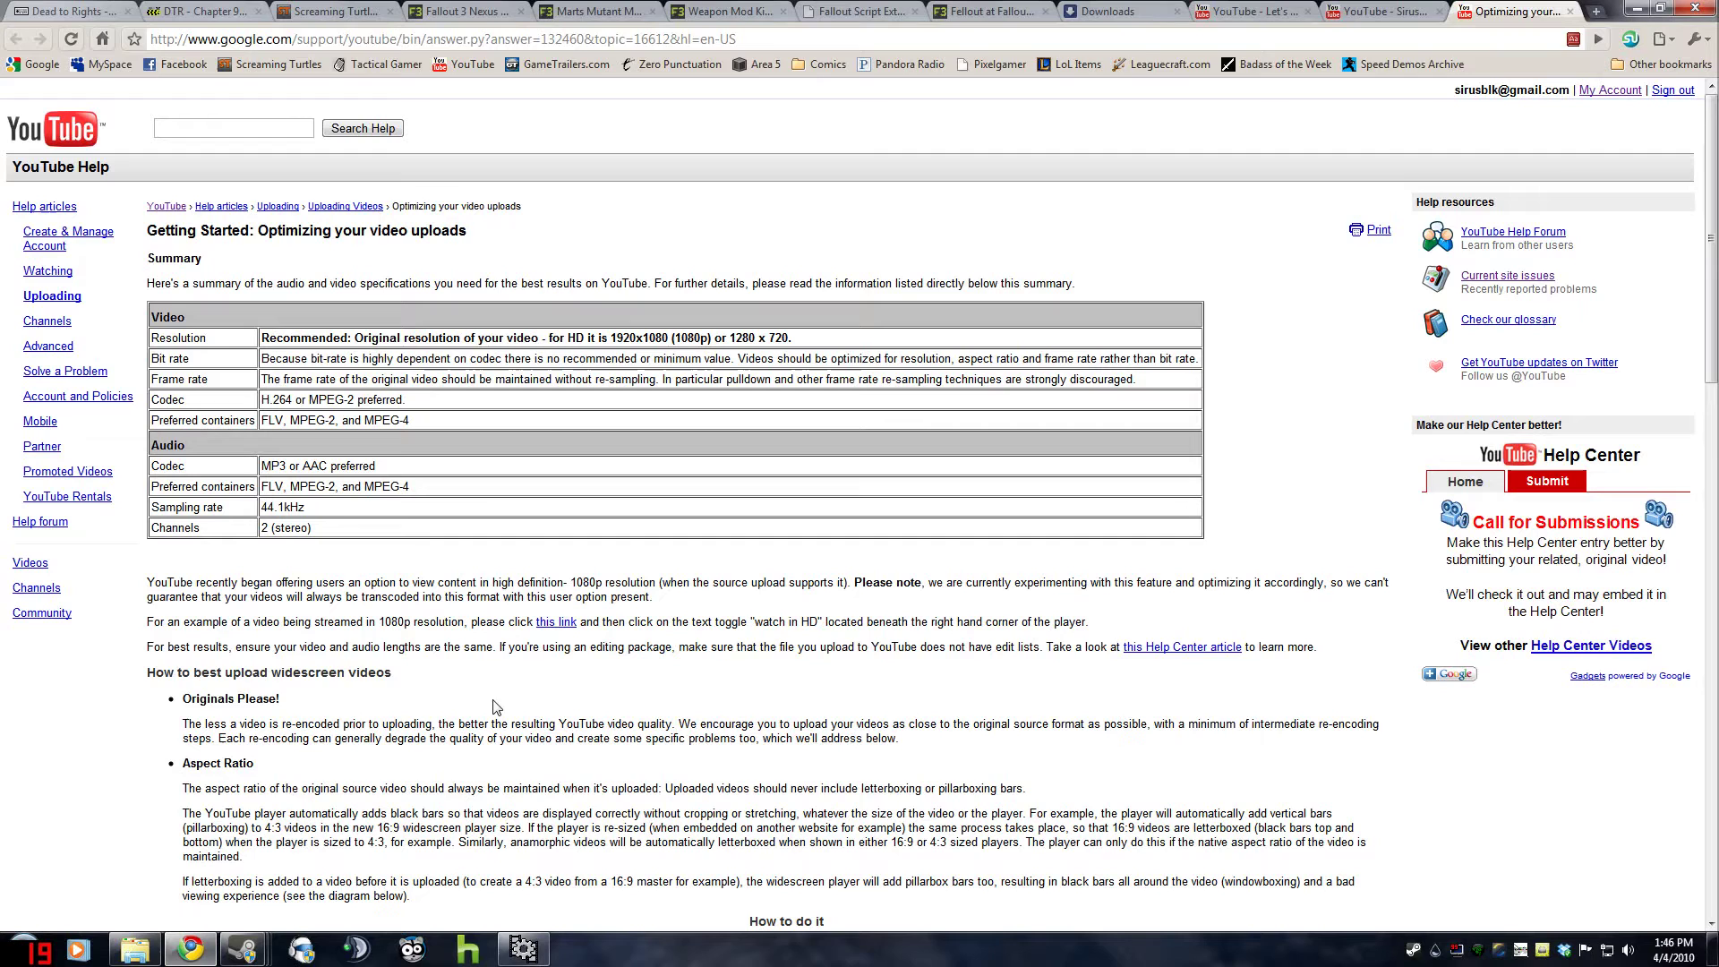
Highlight the 'For best results' paragraph, clear it, then return to VirtualDub
{"action": "left_click_drag", "start_coordinate": [486, 709], "coordinate": [153, 647]}
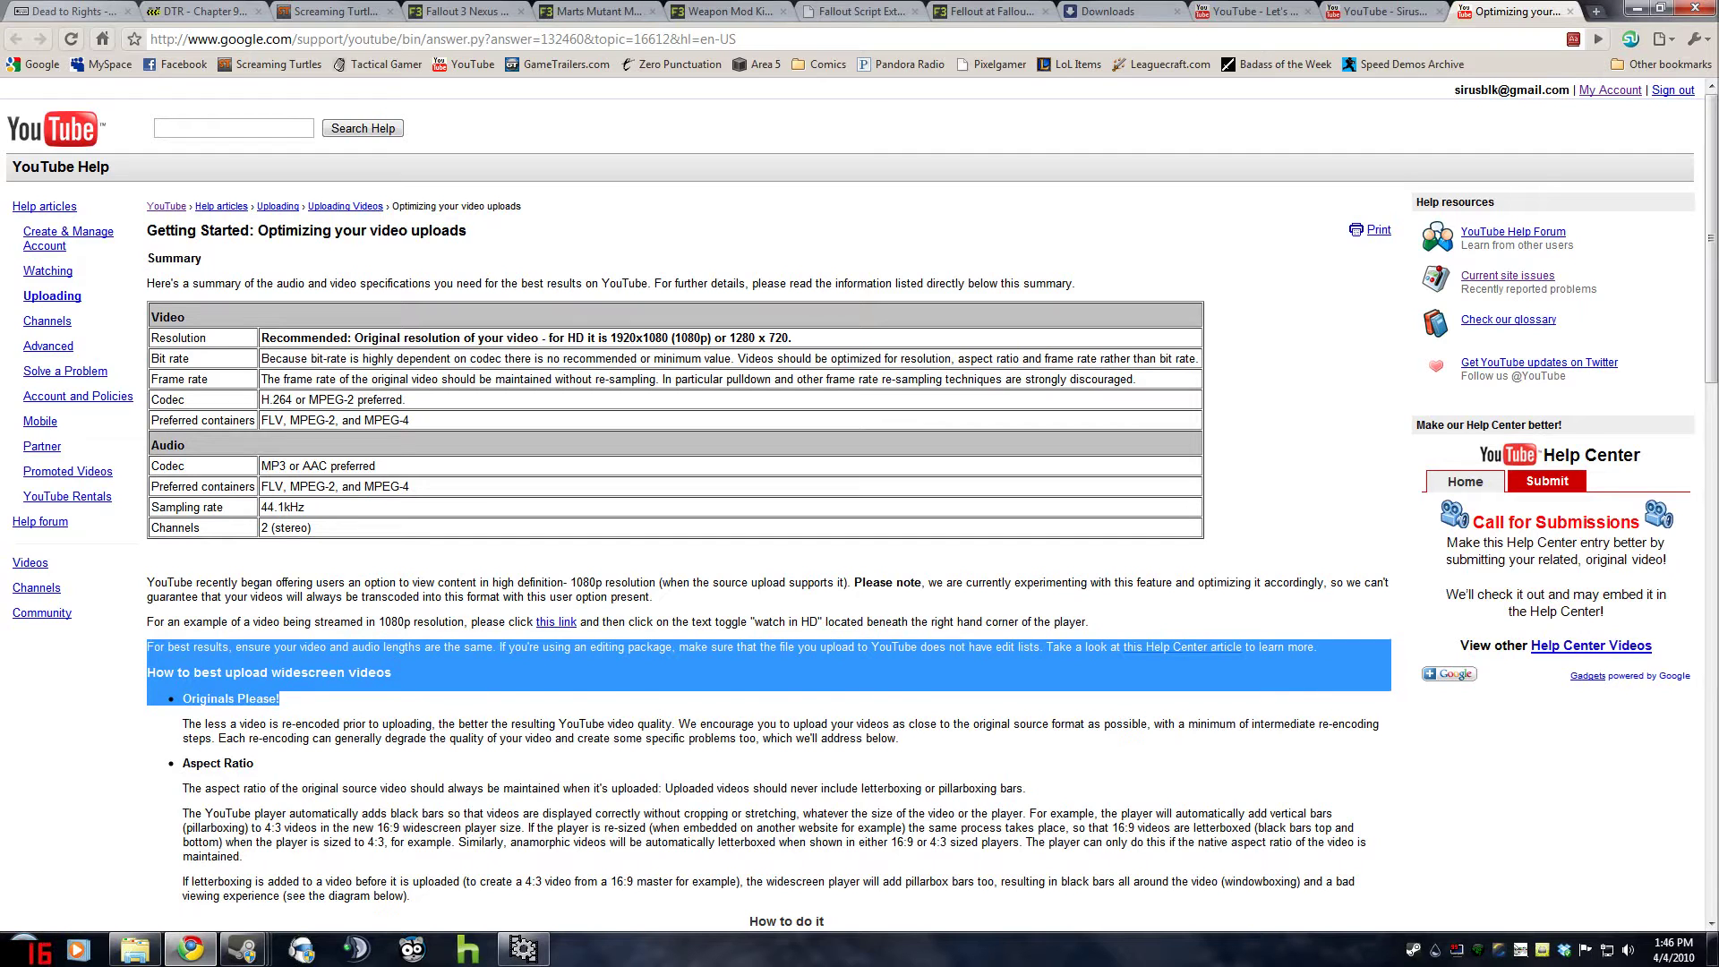
{"action": "left_click", "coordinate": [334, 702]}
{"action": "left_click_drag", "start_coordinate": [278, 699], "coordinate": [153, 647]}
{"action": "left_click", "coordinate": [399, 721]}
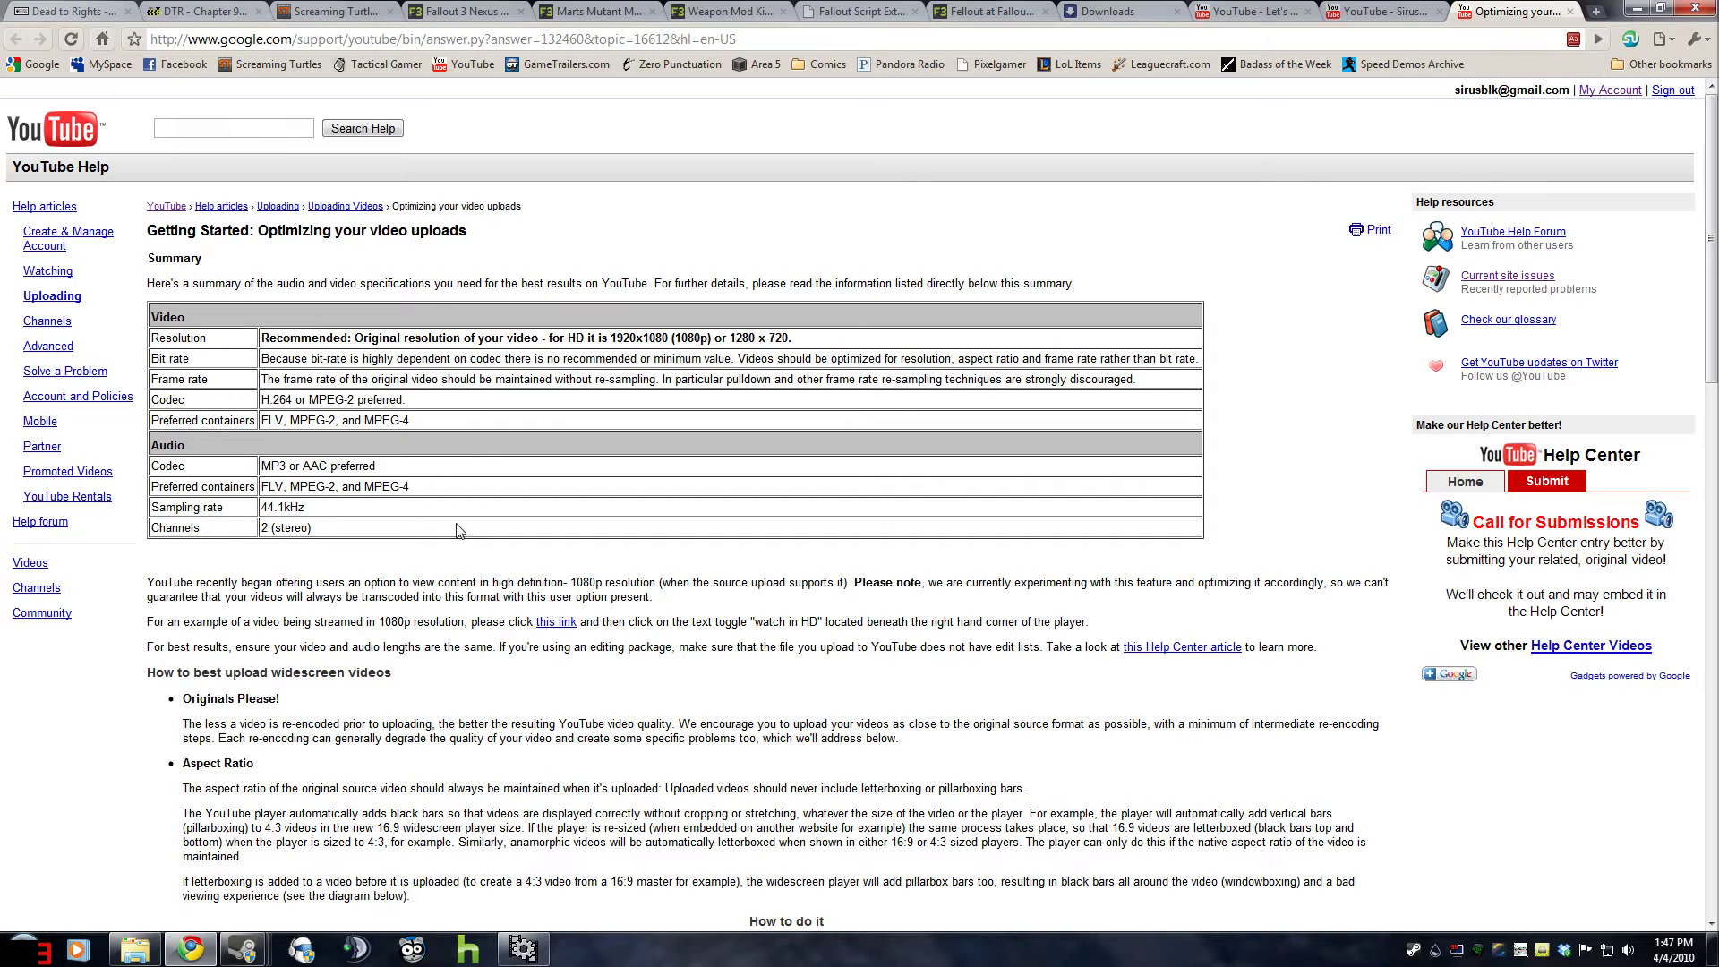
{"action": "left_click", "coordinate": [523, 949]}
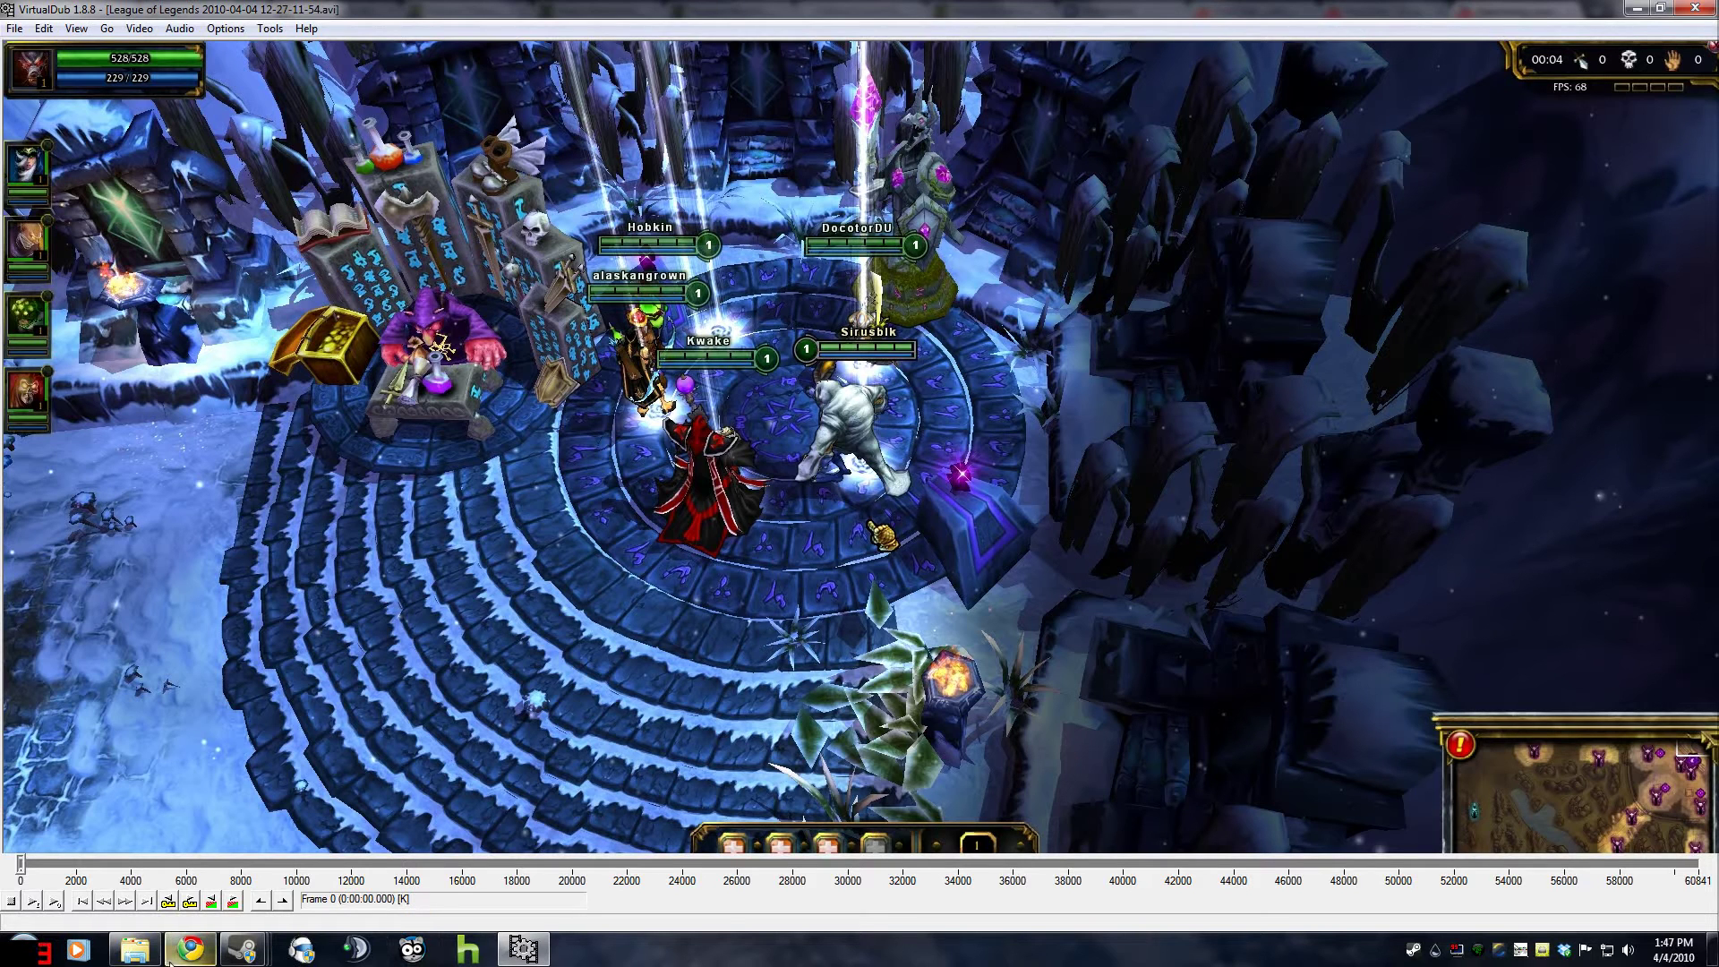
Switch between Chrome and VirtualDub, ending on YouTube Help's 'Optimizing your video uploads' page
{"action": "left_click", "coordinate": [207, 960]}
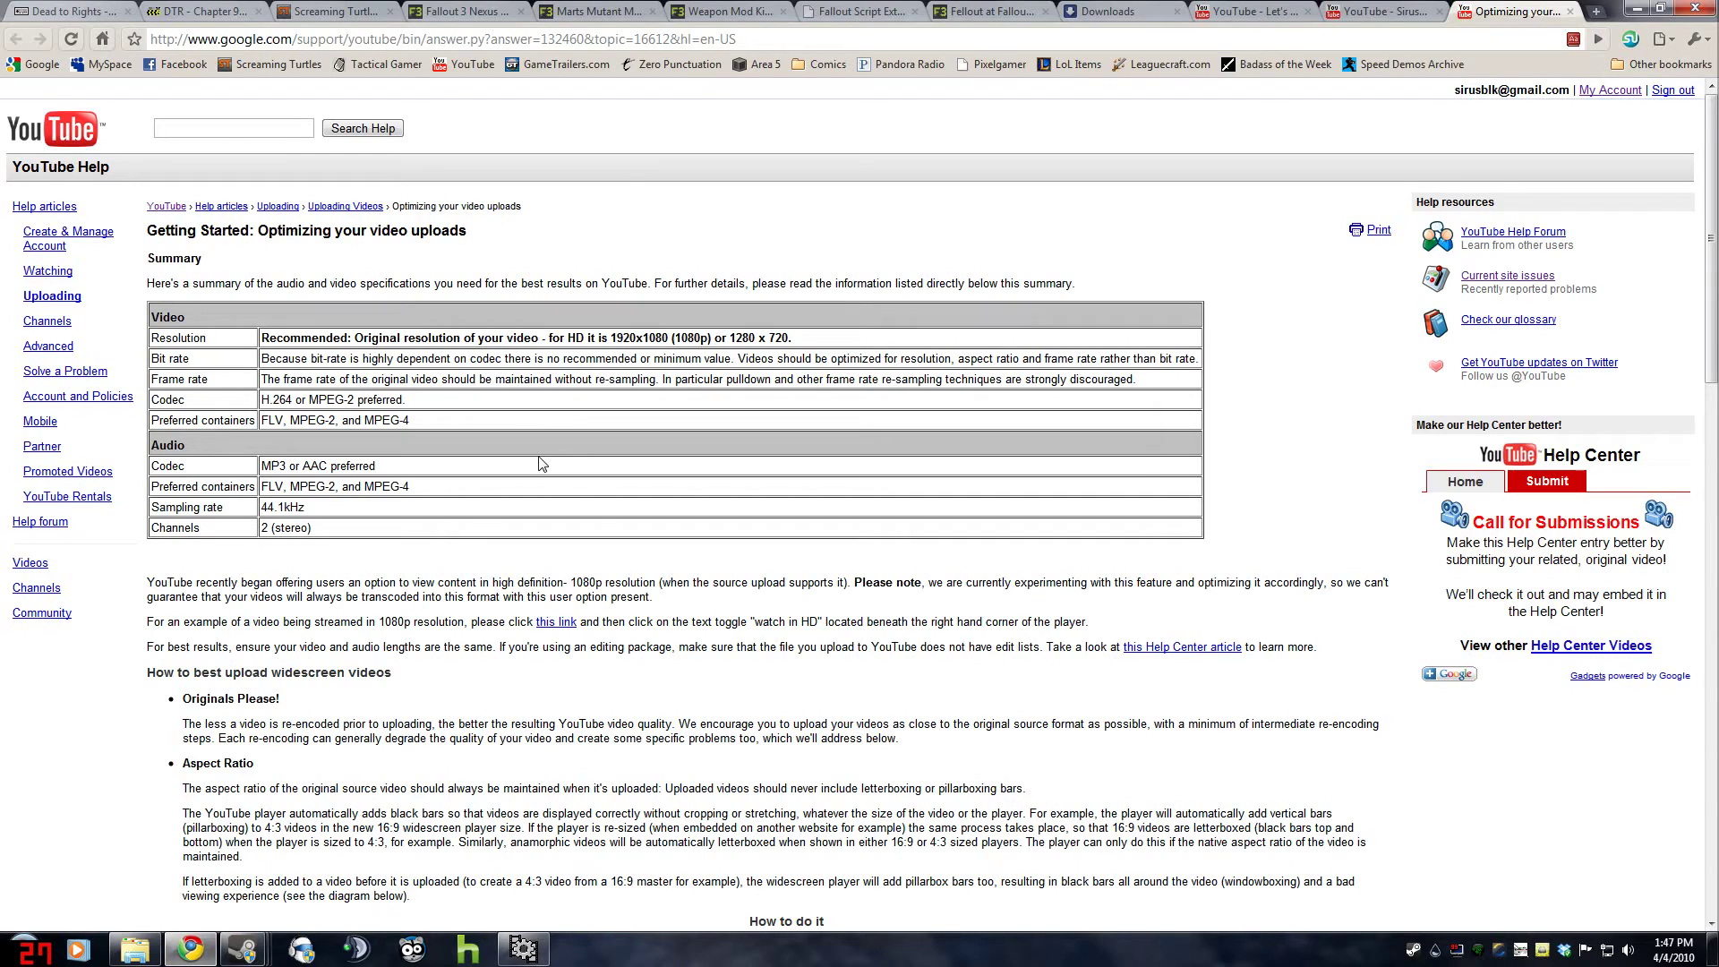
{"action": "mouse_move", "coordinate": [542, 952]}
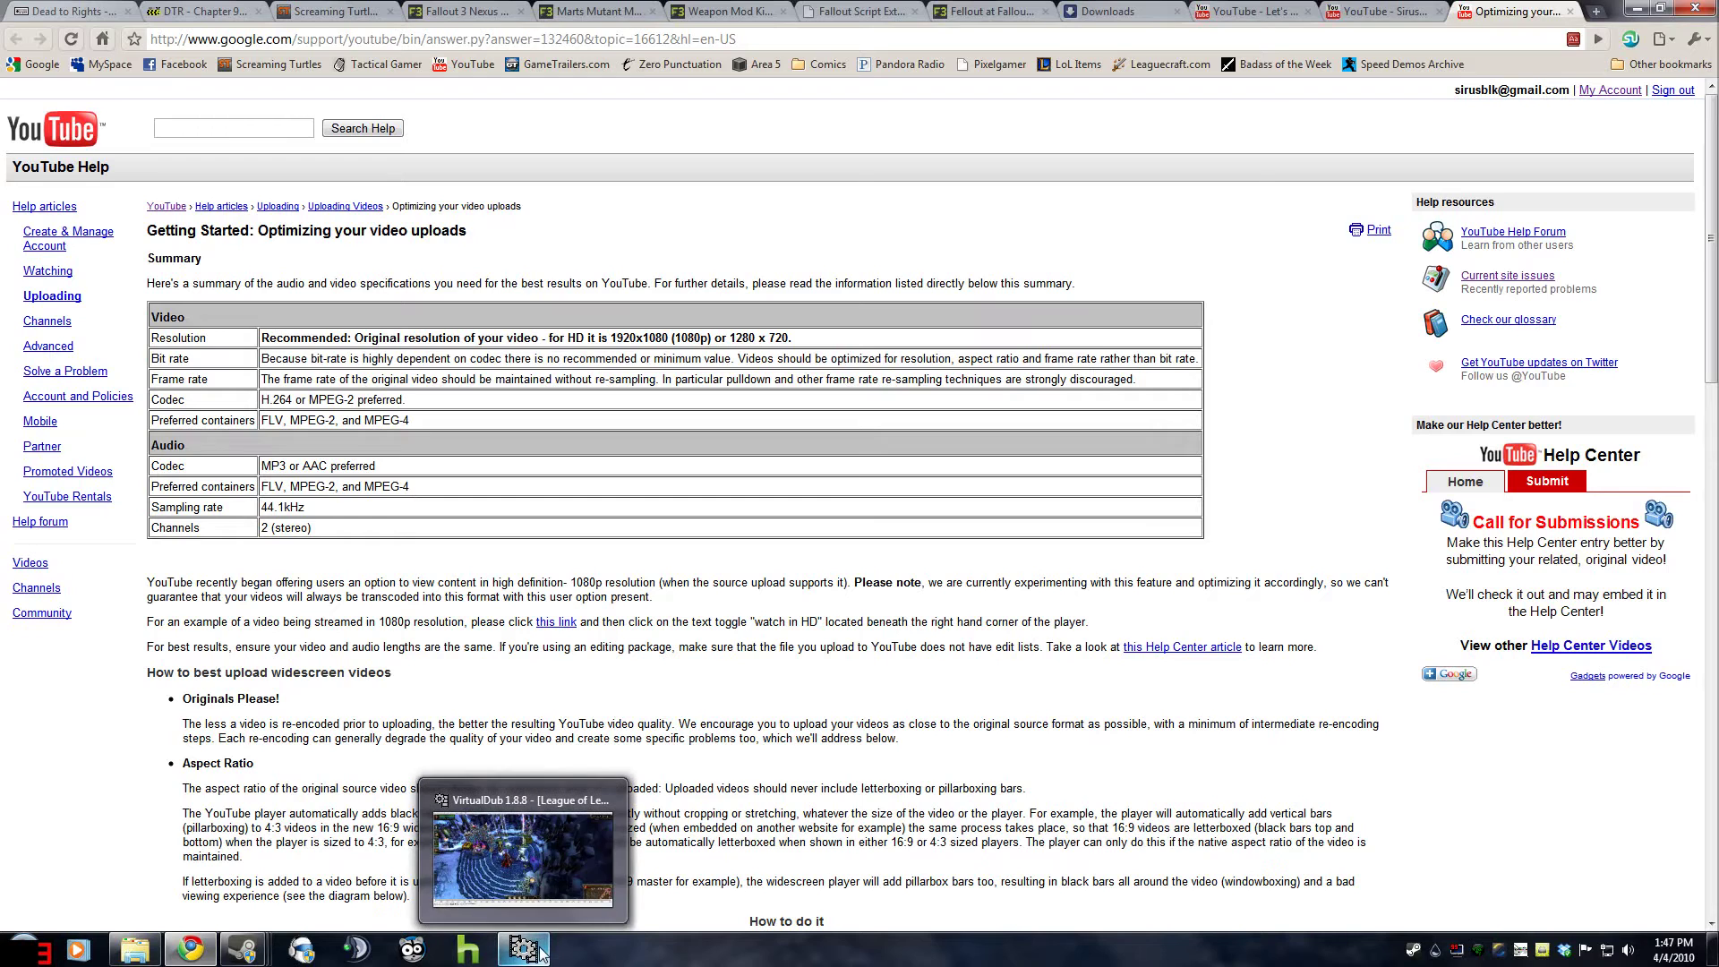
{"action": "left_click", "coordinate": [542, 952]}
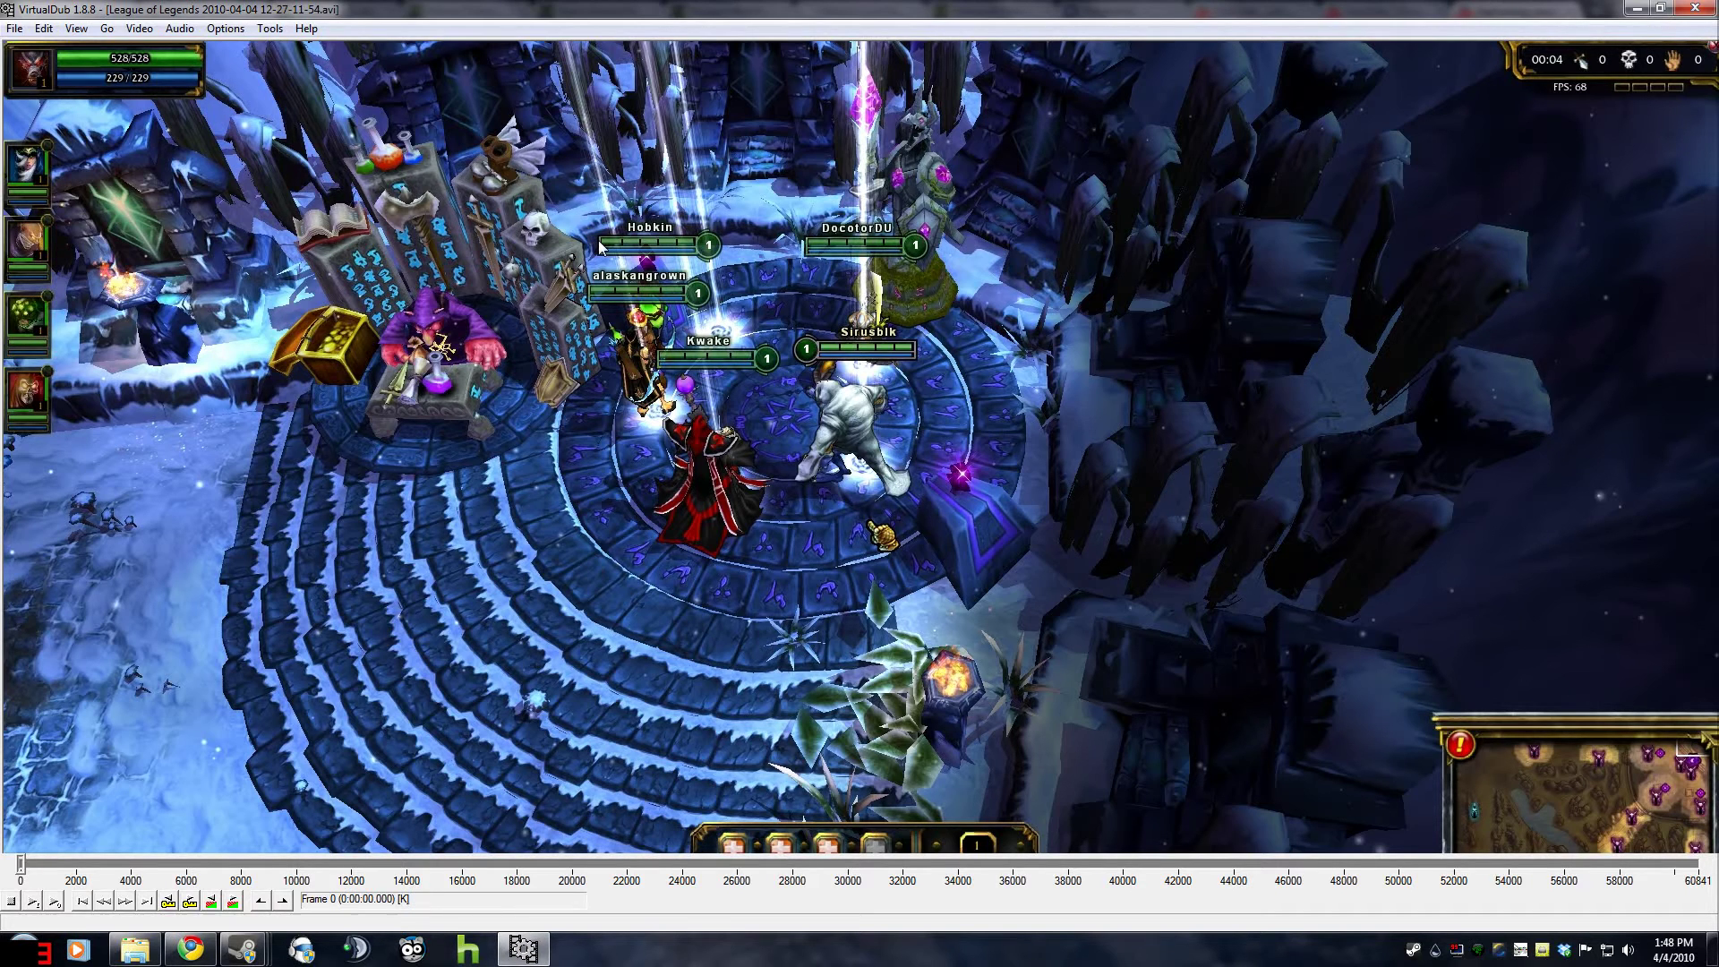
{"action": "left_click", "coordinate": [190, 949]}
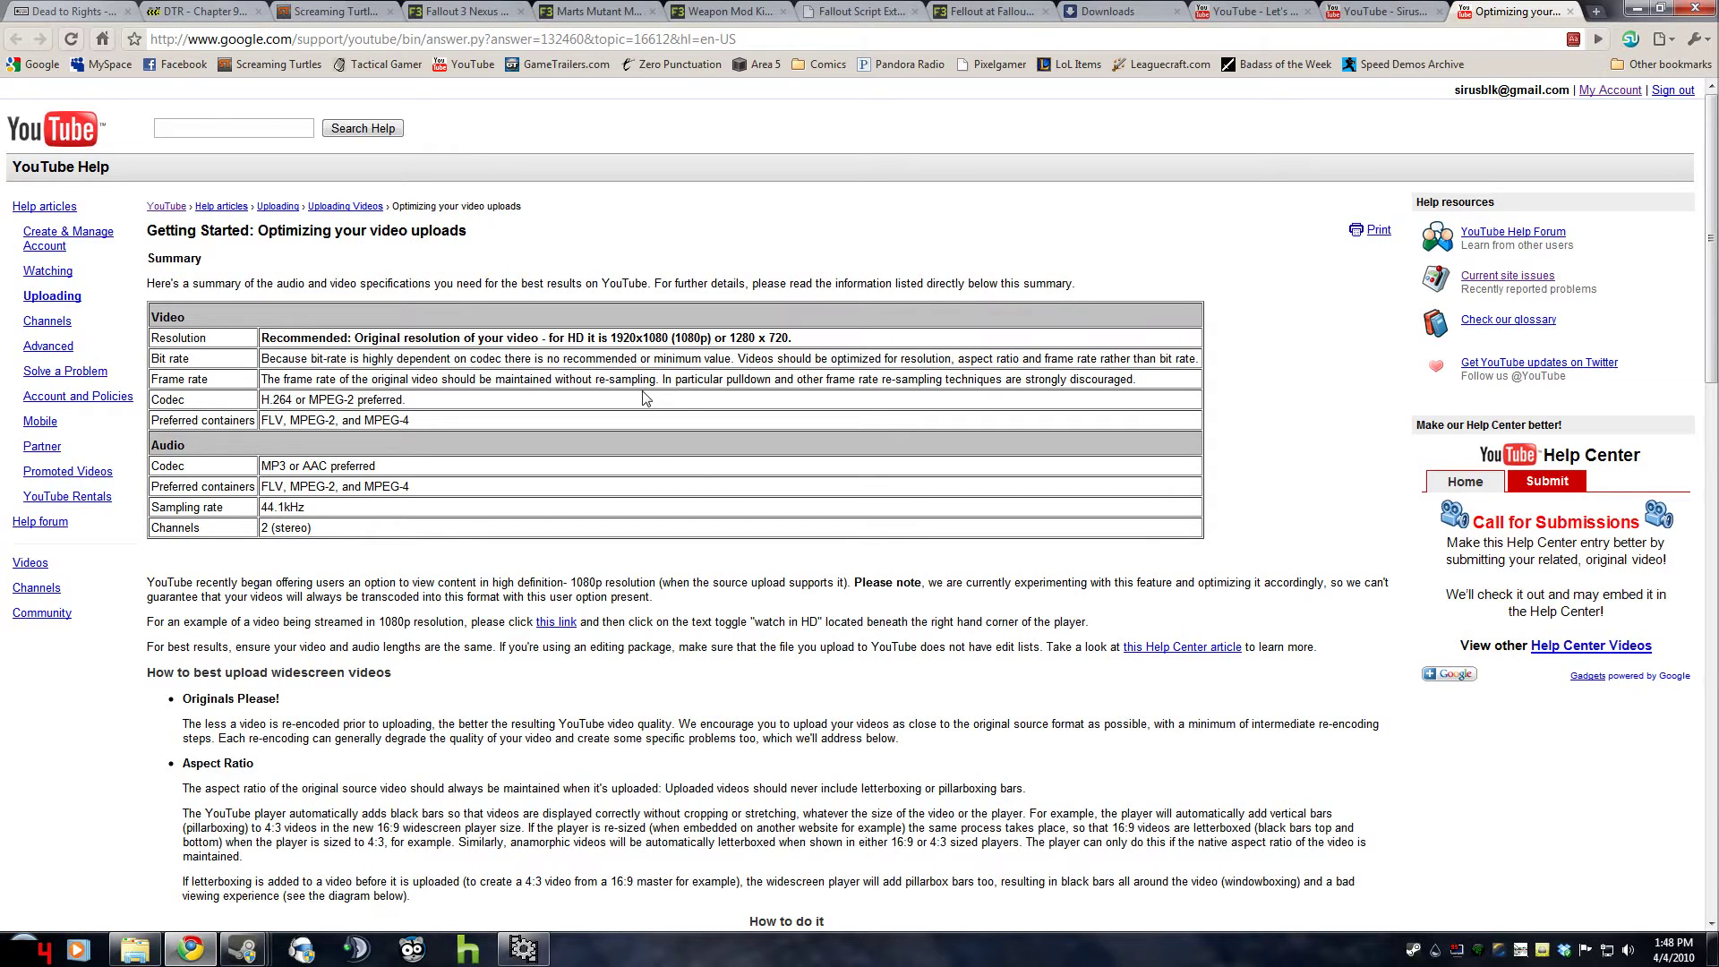
Return to VirtualDub showing the League of Legends 12-27-11-54 clip at frame 0
{"action": "left_click", "coordinate": [523, 948]}
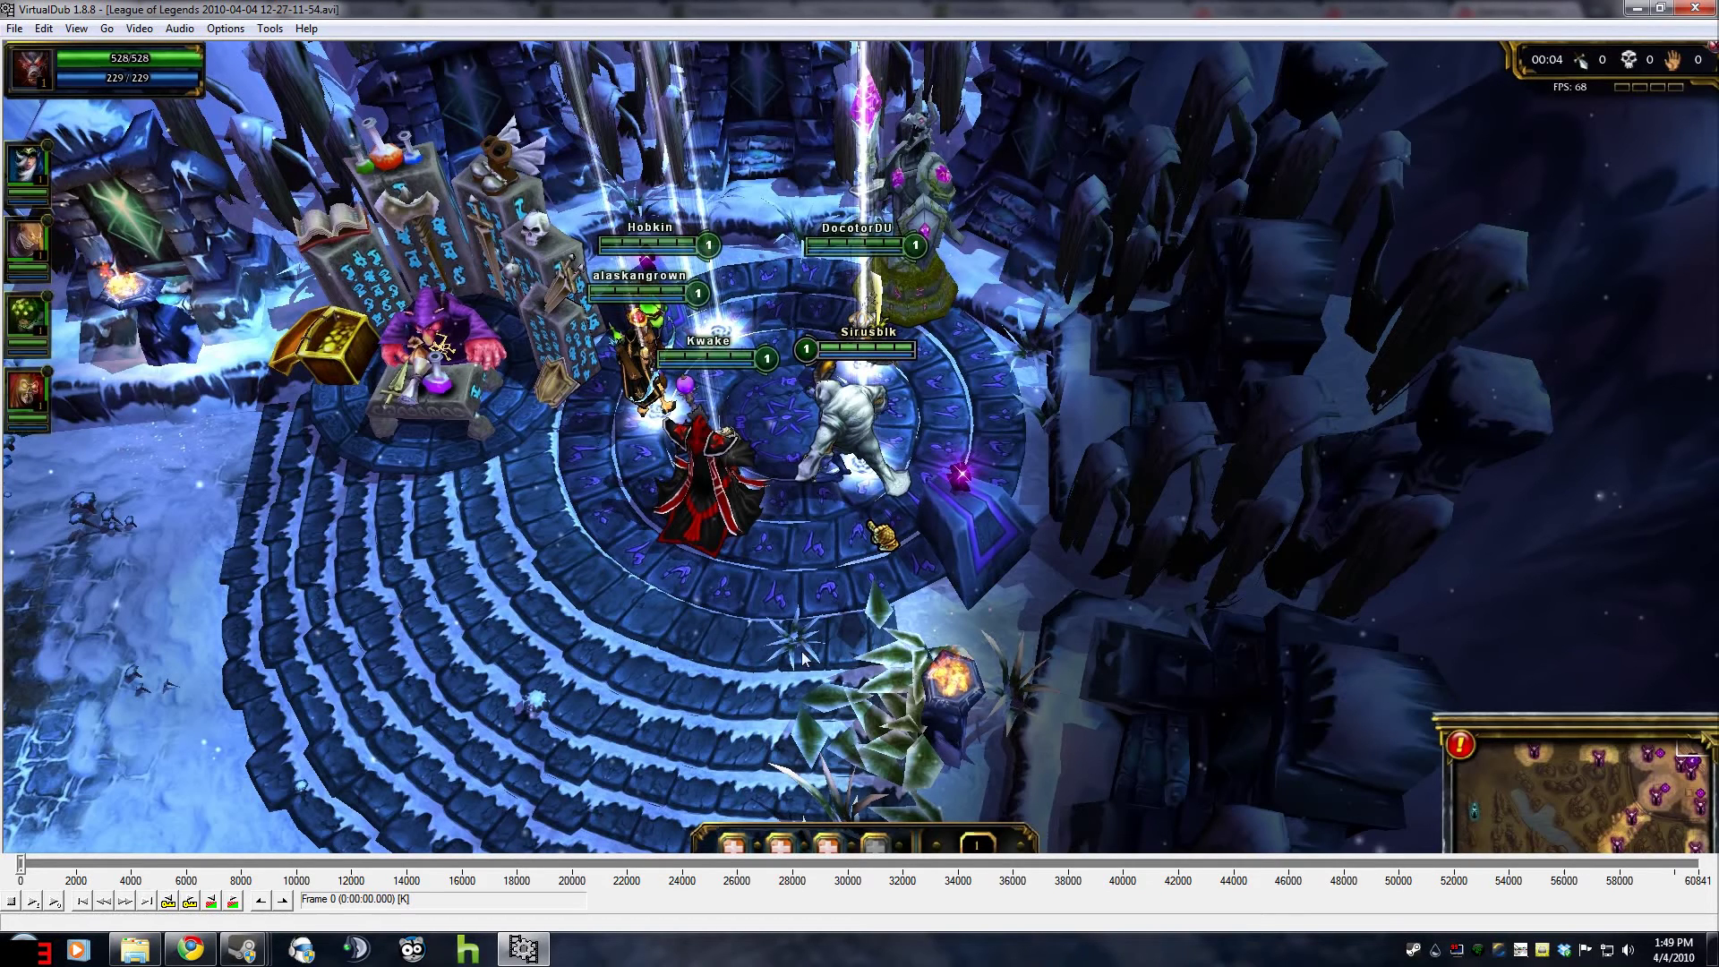
{"action": "mouse_move", "coordinate": [539, 951]}
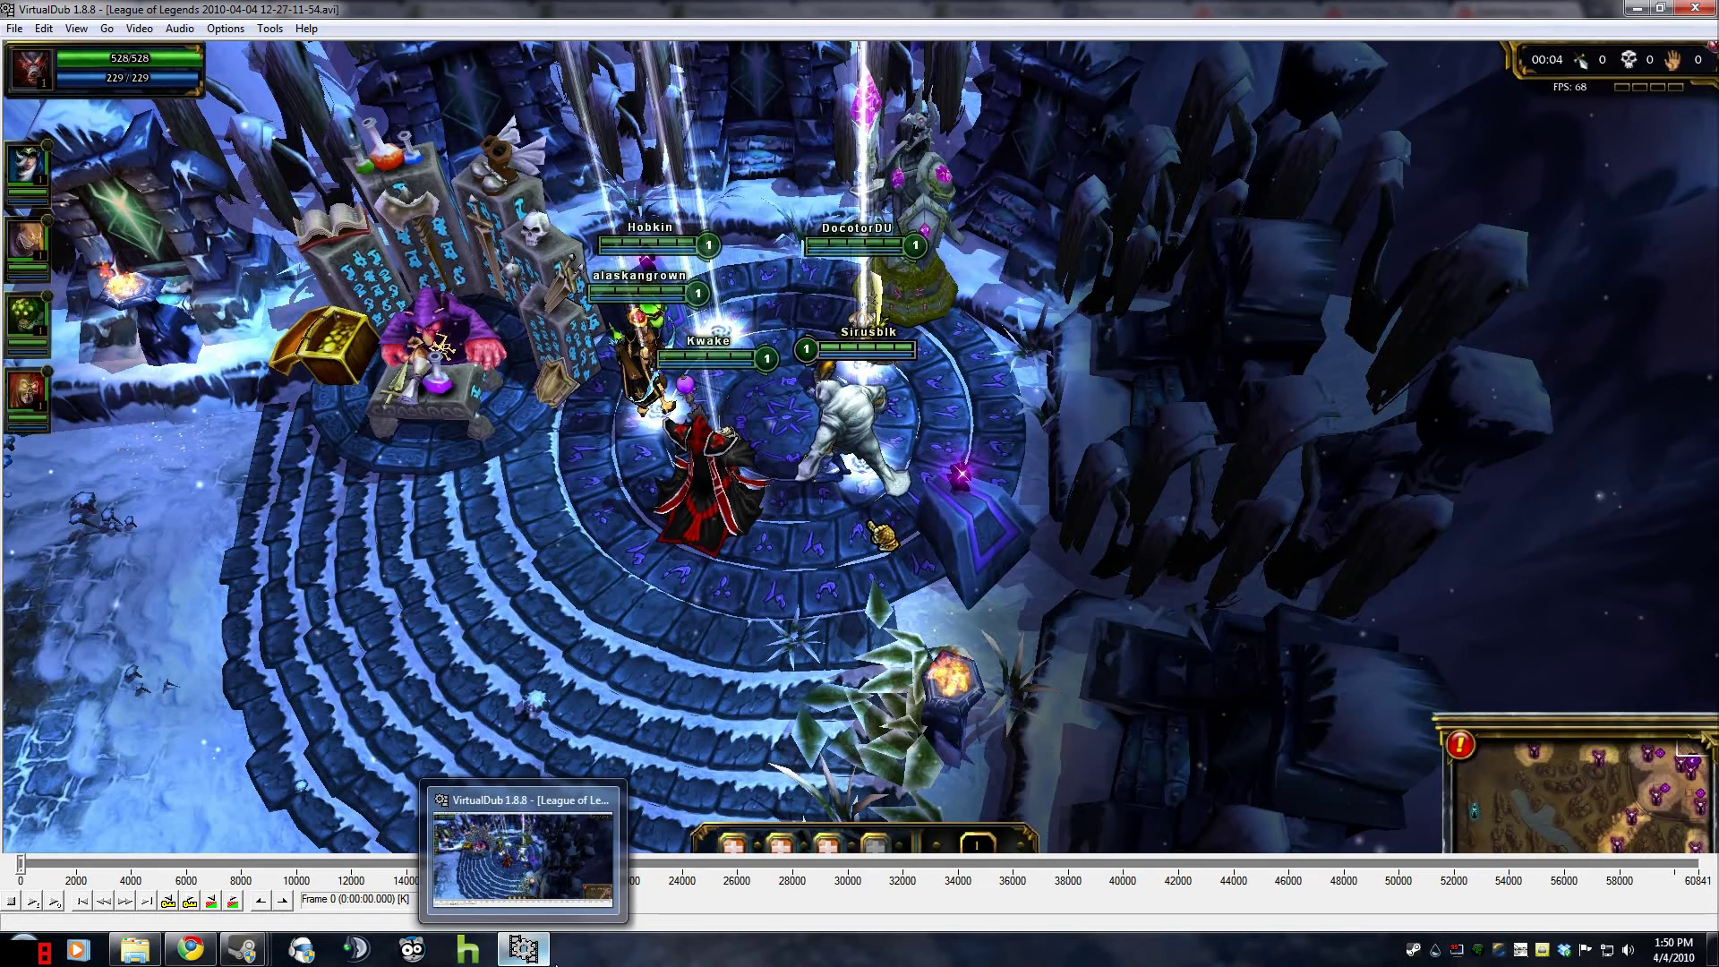